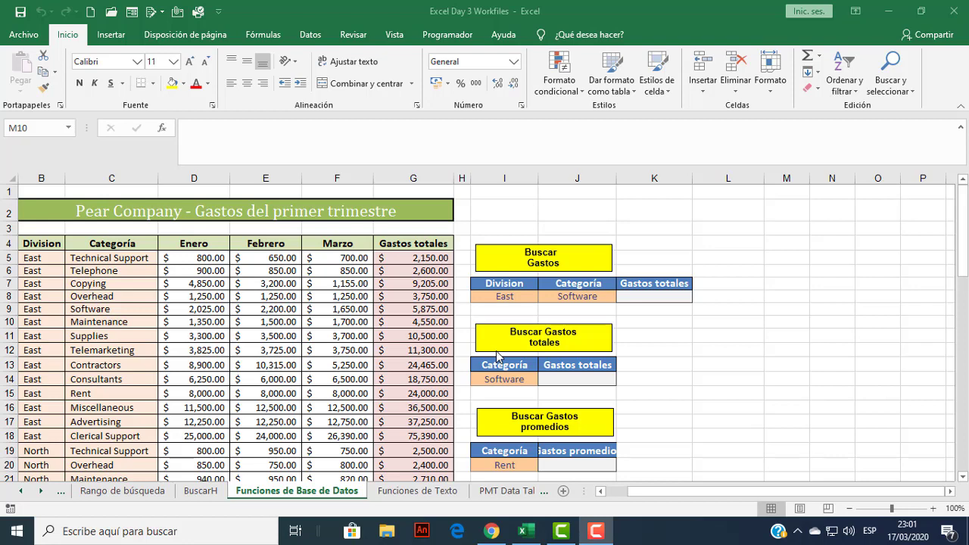
Look over the first-quarter expense table down to its final rows, along with the search boxes beside it.
scroll(358, 353, "down", 1)
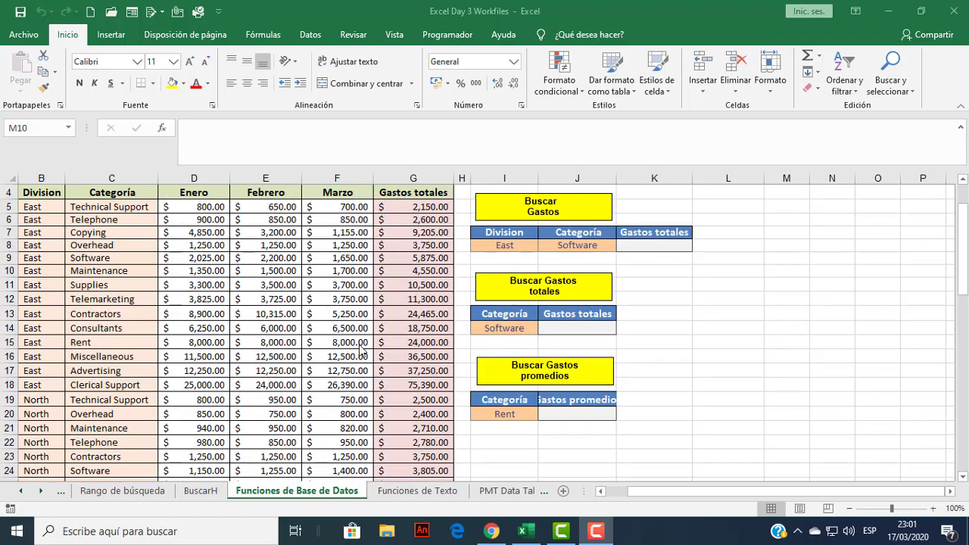
scroll(361, 350, "up", 1)
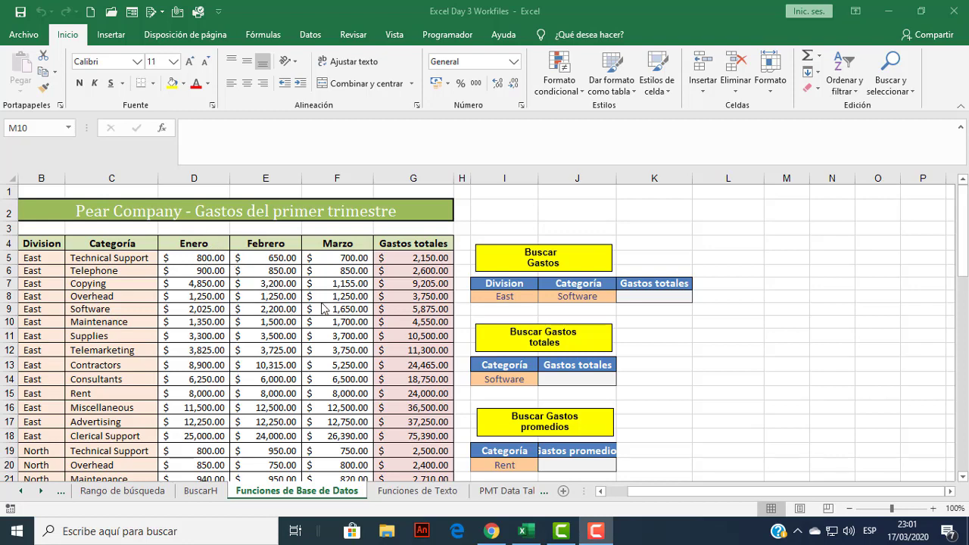
scroll(322, 306, "down", 1)
scroll(322, 307, "up", 1)
scroll(322, 306, "down", 8)
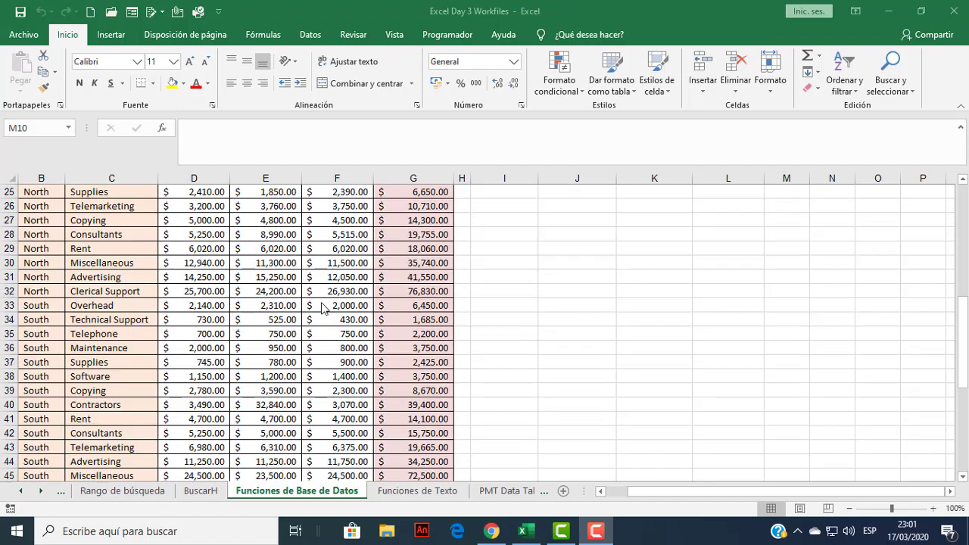
scroll(322, 306, "down", 5)
scroll(322, 306, "up", 13)
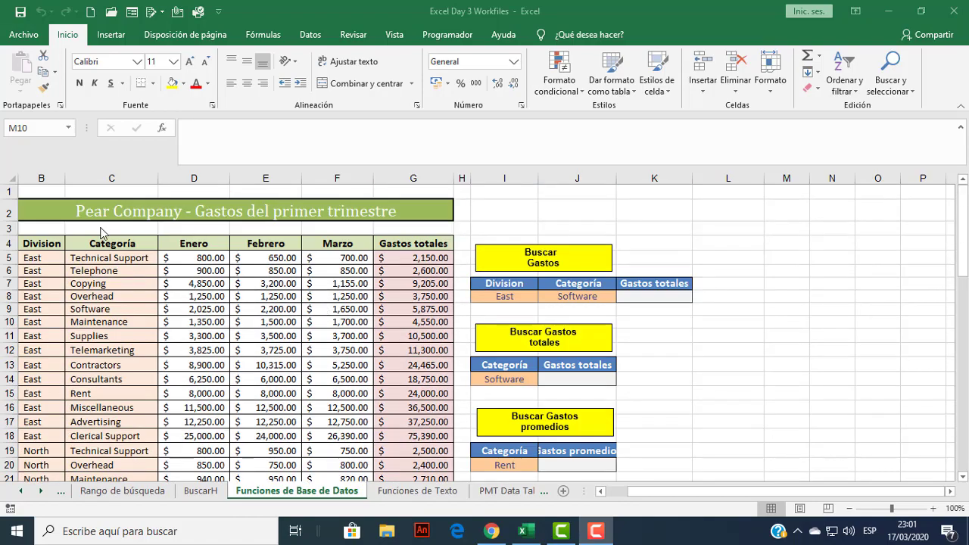
scroll(246, 307, "down", 1)
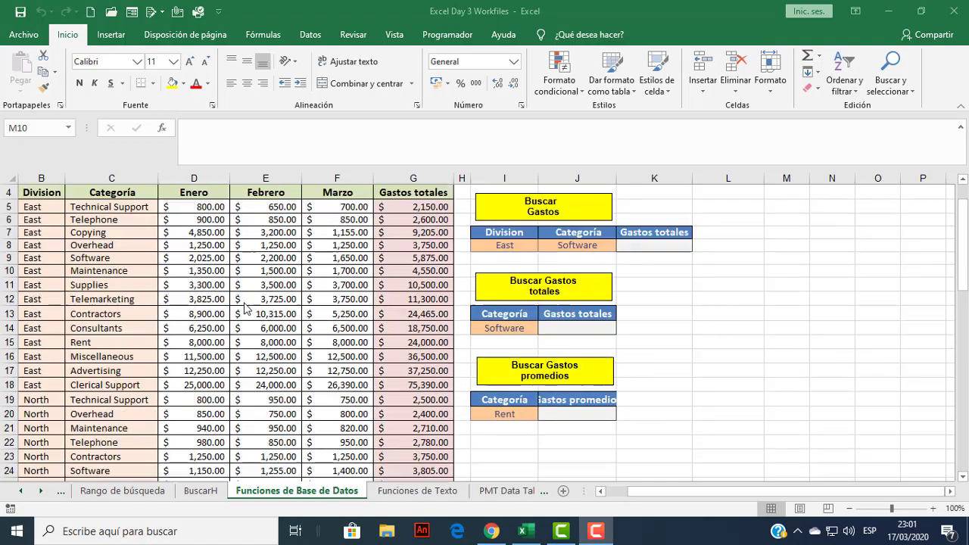
scroll(247, 307, "down", 16)
scroll(246, 306, "up", 4)
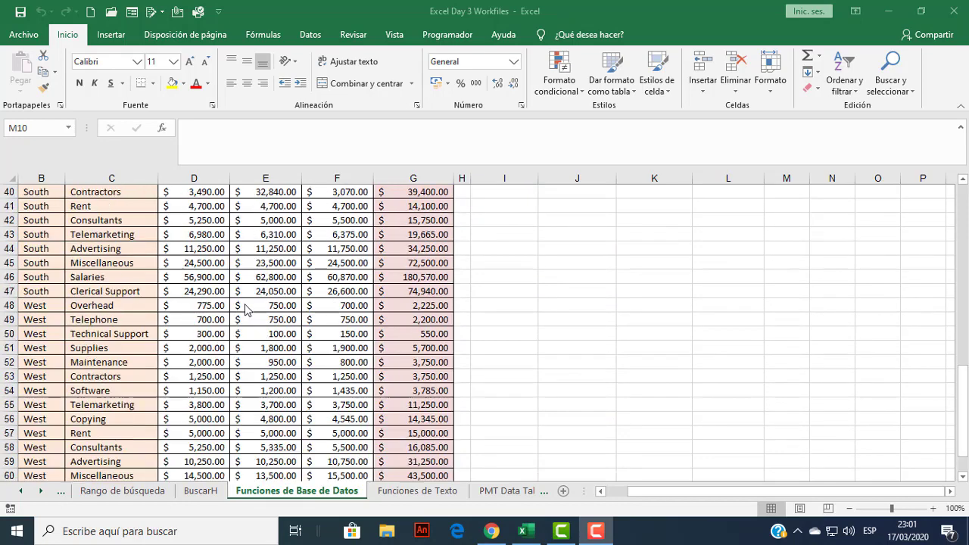
scroll(246, 307, "up", 13)
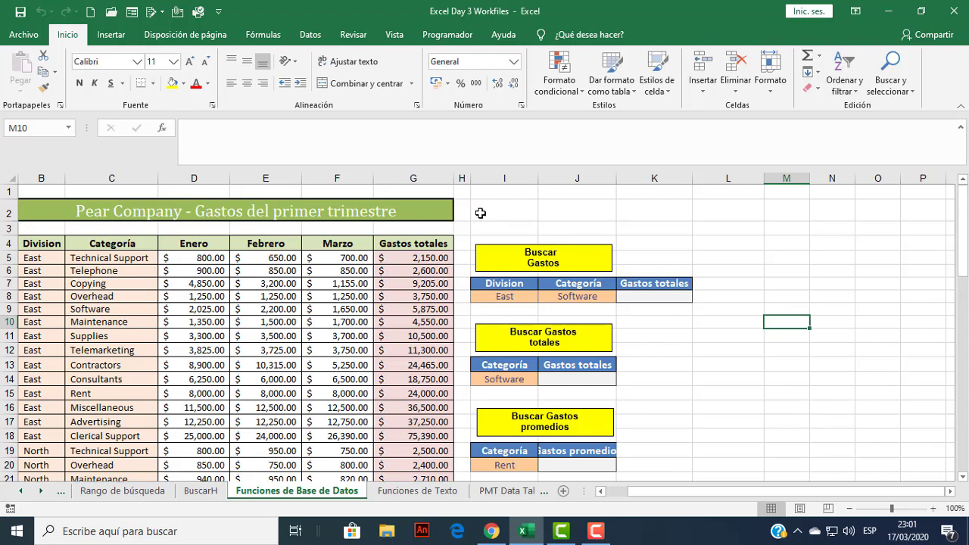
scroll(453, 342, "down", 1)
scroll(443, 334, "up", 1)
scroll(561, 397, "down", 1)
scroll(553, 371, "up", 1)
Review the Categoría column entries and locate the empty Gastos totales cell in the Buscar Gastos totales box.
left_click(557, 377)
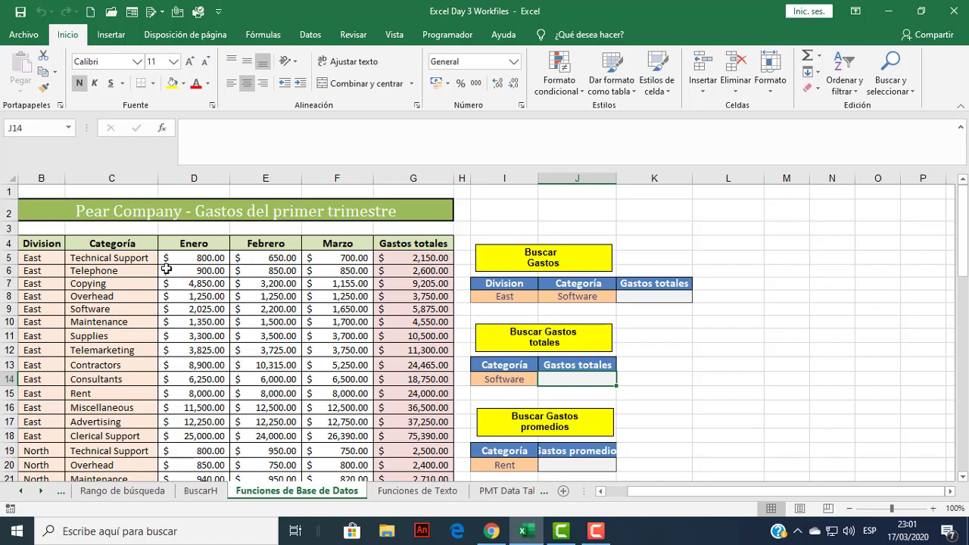
left_click(121, 243)
scroll(123, 317, "down", 1)
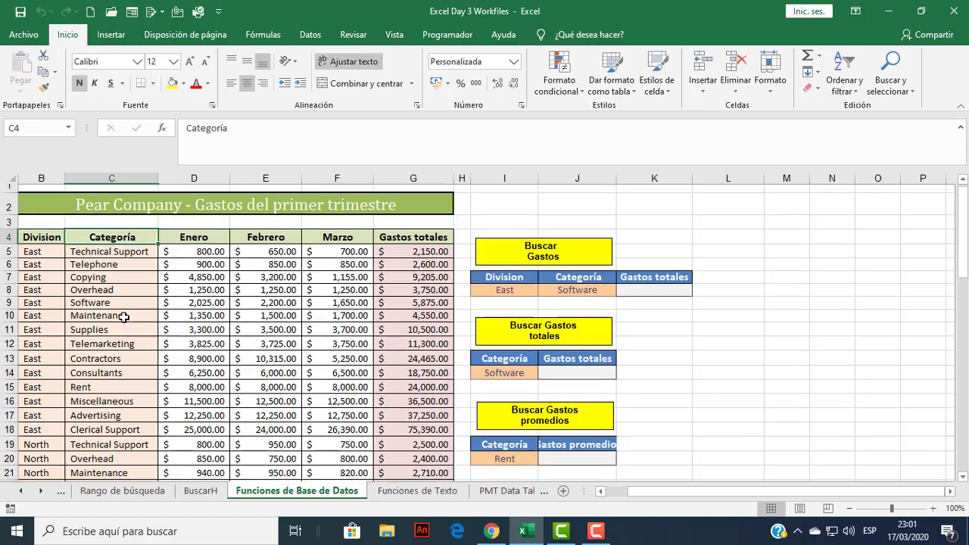
scroll(124, 317, "down", 1)
scroll(114, 369, "down", 2)
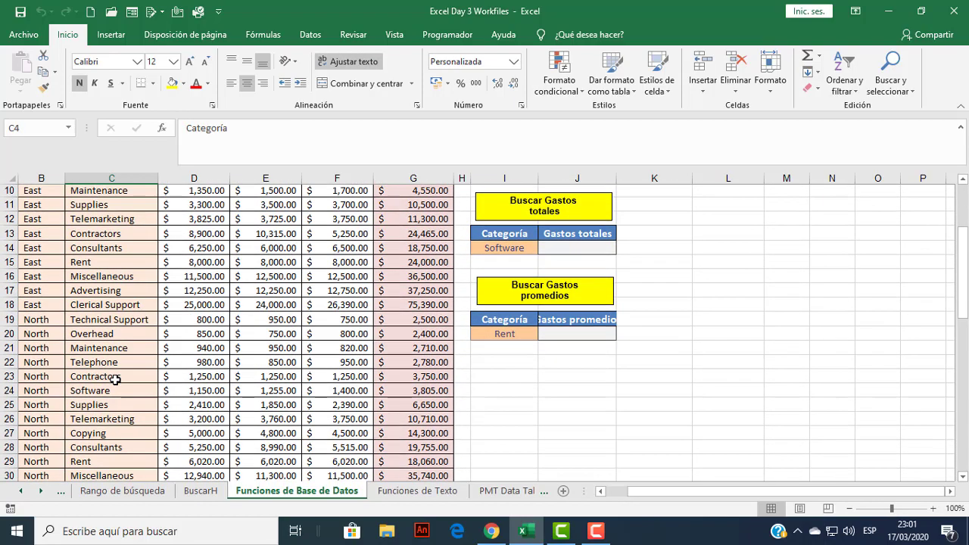
scroll(114, 380, "up", 3)
left_click(583, 379)
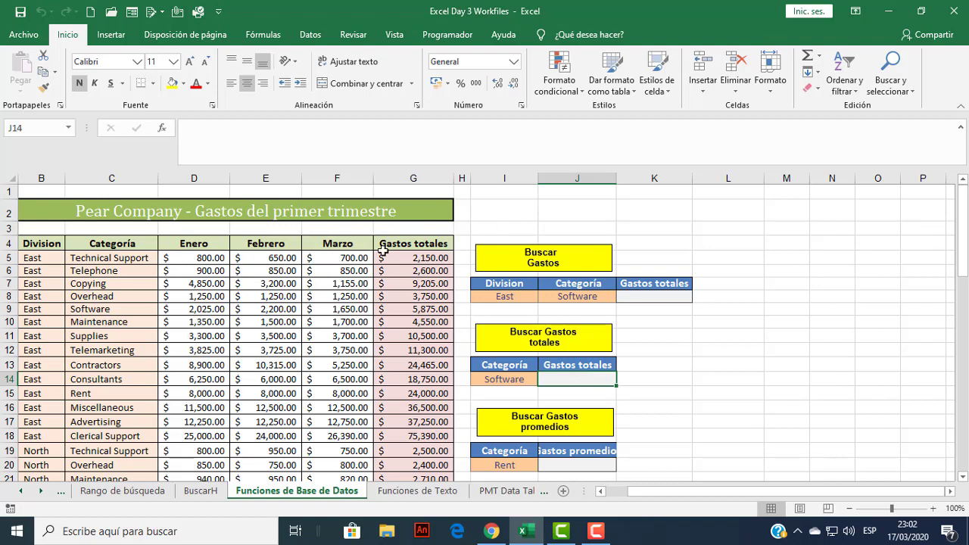
Inspect the expense table's fields by visiting sample cells in the division, category and month columns and the Division header.
left_click(48, 271)
left_click(91, 270)
left_click(191, 271)
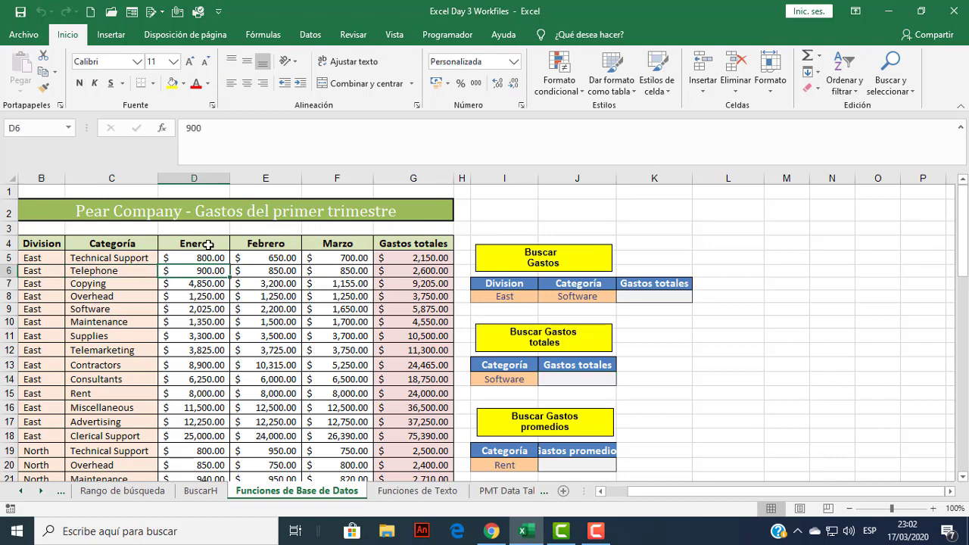
left_click_drag(209, 244, 206, 310)
left_click(280, 319)
left_click(310, 283)
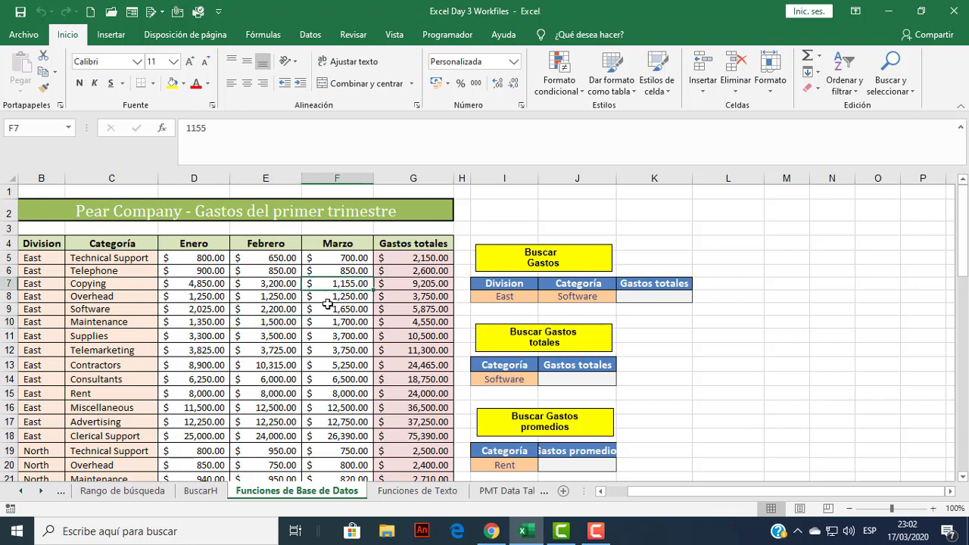
left_click(44, 244)
left_click(137, 319)
left_click(38, 244)
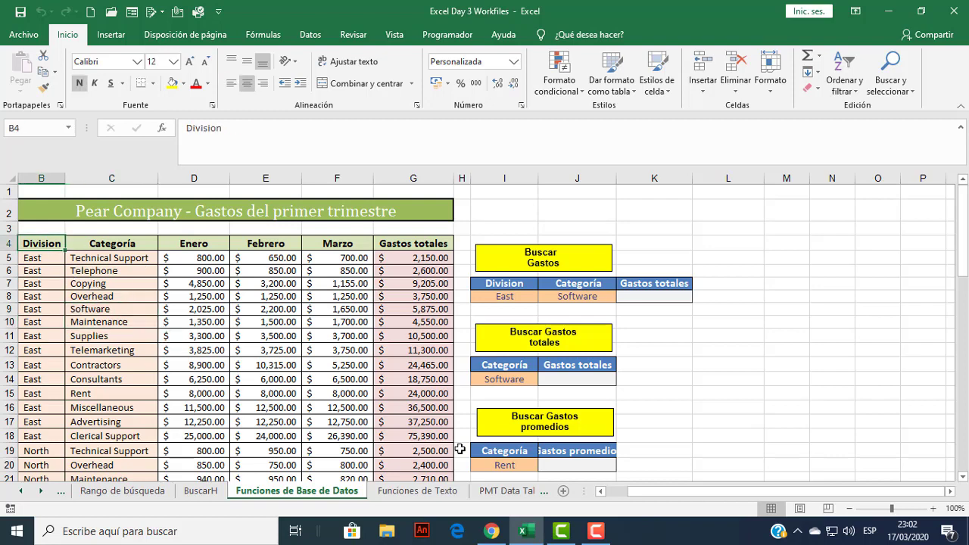
Check how far the expense table extends by going from the Division header to the last row and back.
left_click(602, 490)
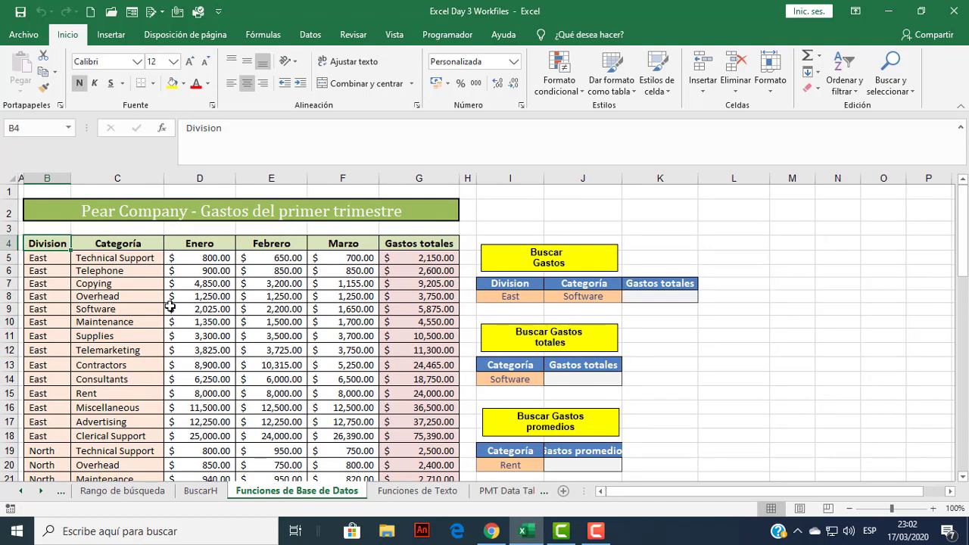
left_click(170, 306)
left_click(48, 247)
key("ctrl+Down")
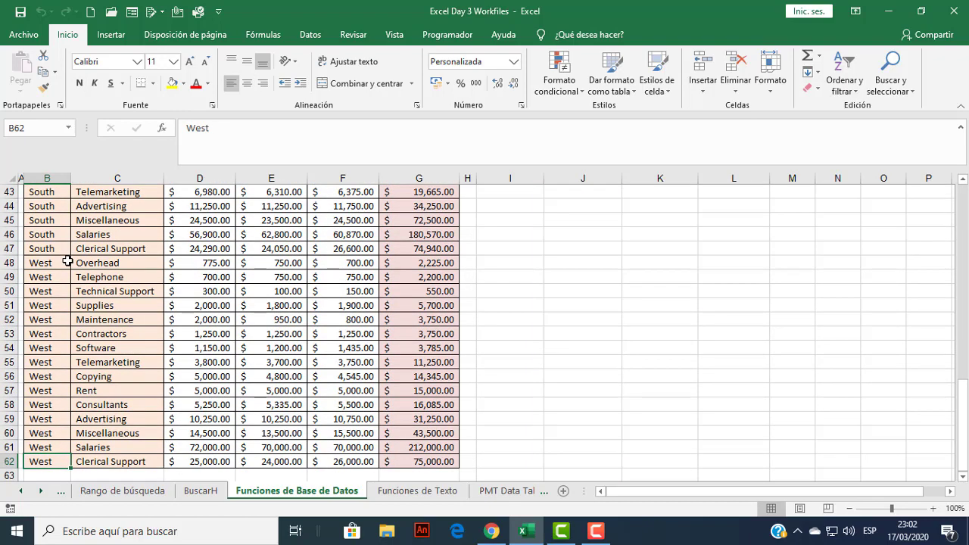
key("ctrl+Up")
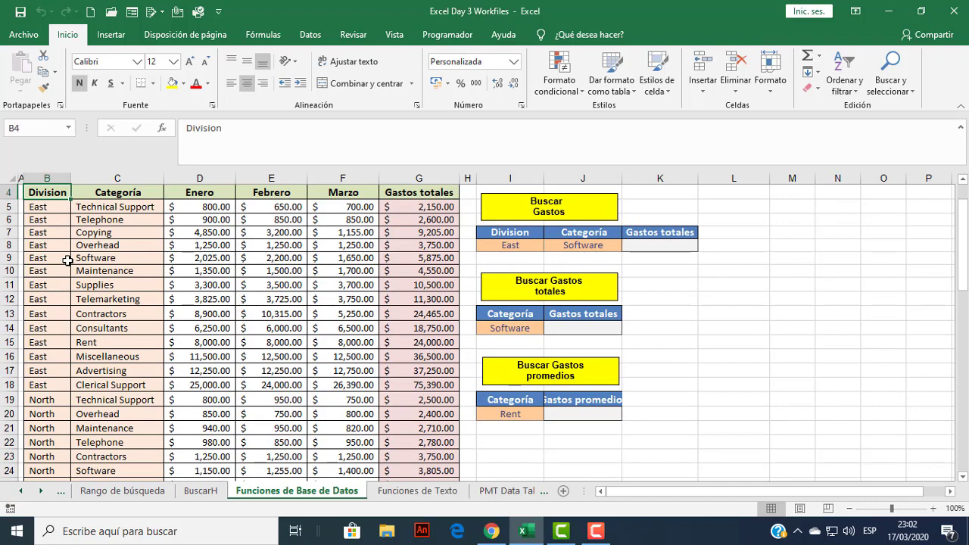
key("shift+Down")
key("ctrl+shift+Down")
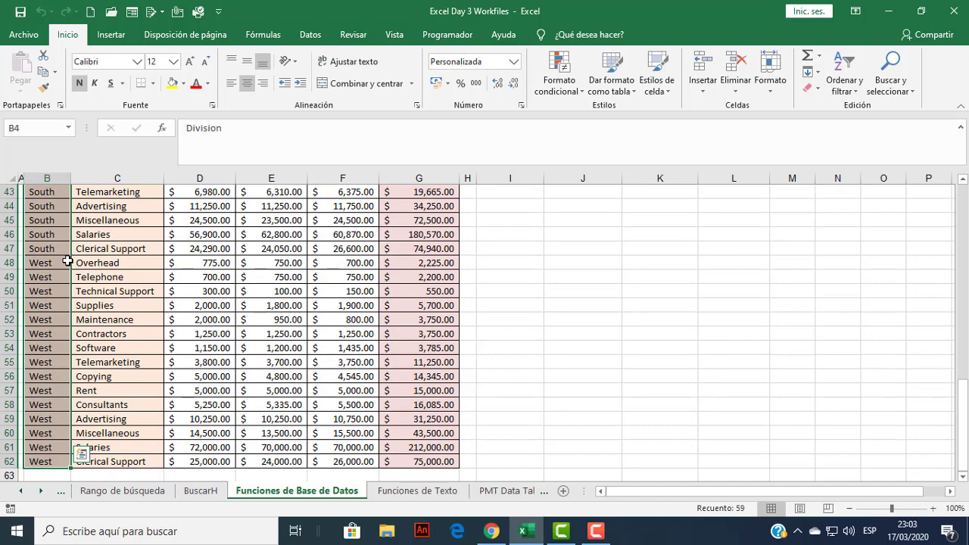
key("ctrl+shift+Right")
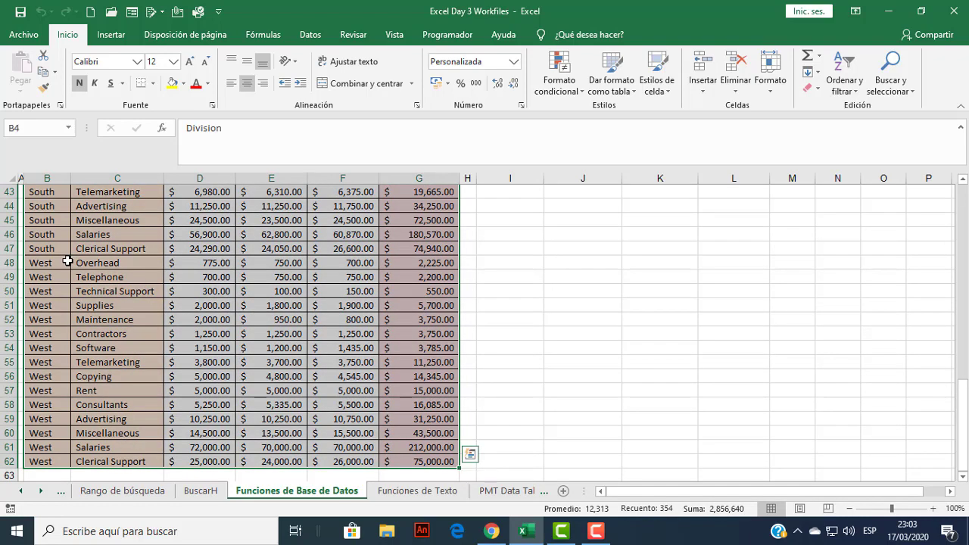
scroll(67, 261, "up", 14)
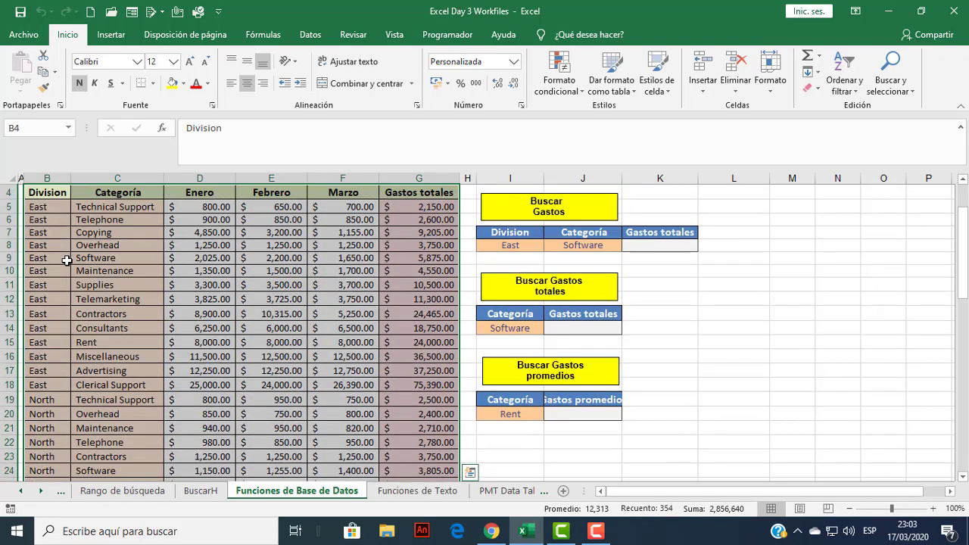
left_click(63, 261)
left_click(60, 243)
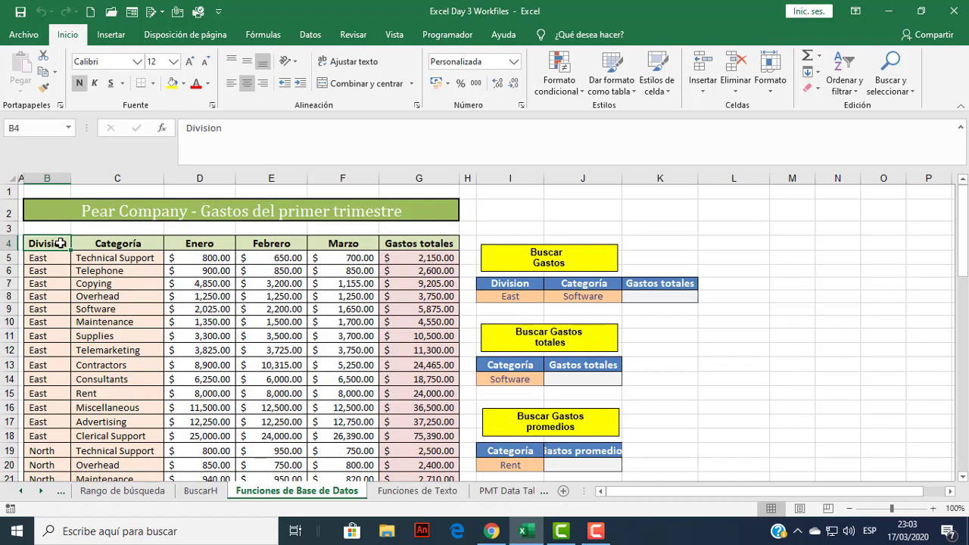
key("ctrl+o")
key("Escape")
key("ctrl+shift+Down")
key("ctrl+shift+Right")
scroll(167, 300, "up", 11)
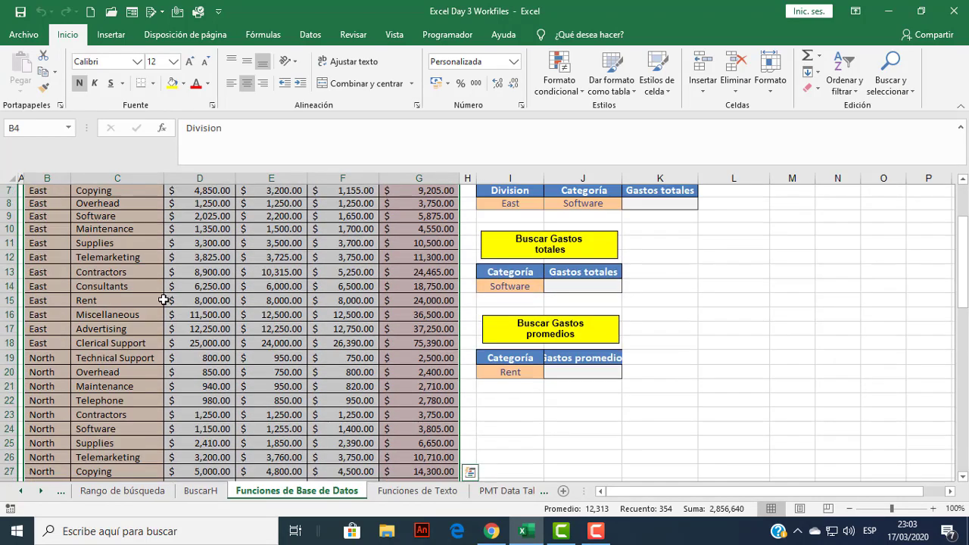
scroll(163, 300, "up", 2)
left_click(134, 280)
left_click(56, 243)
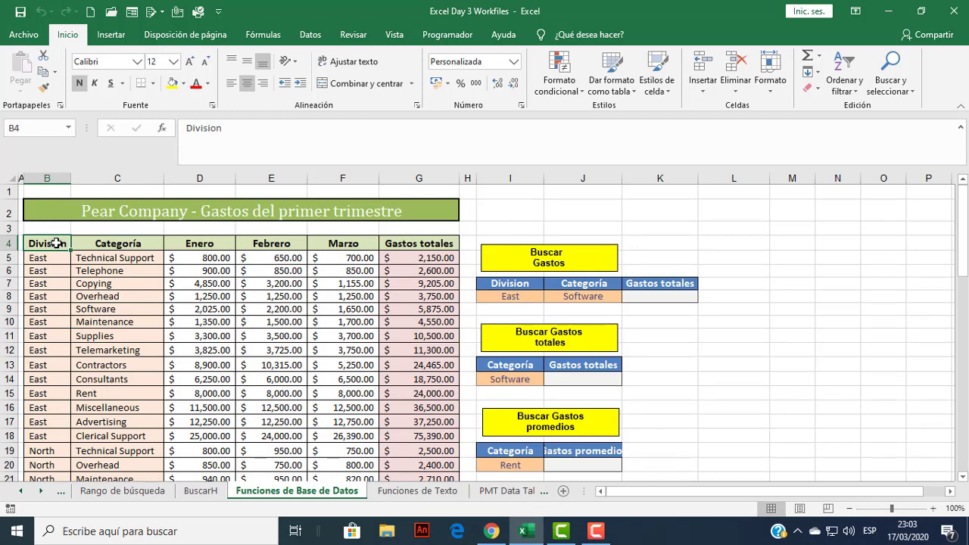
key("ctrl+shift+Down")
key("ctrl+shift+Right")
scroll(57, 243, "up", 14)
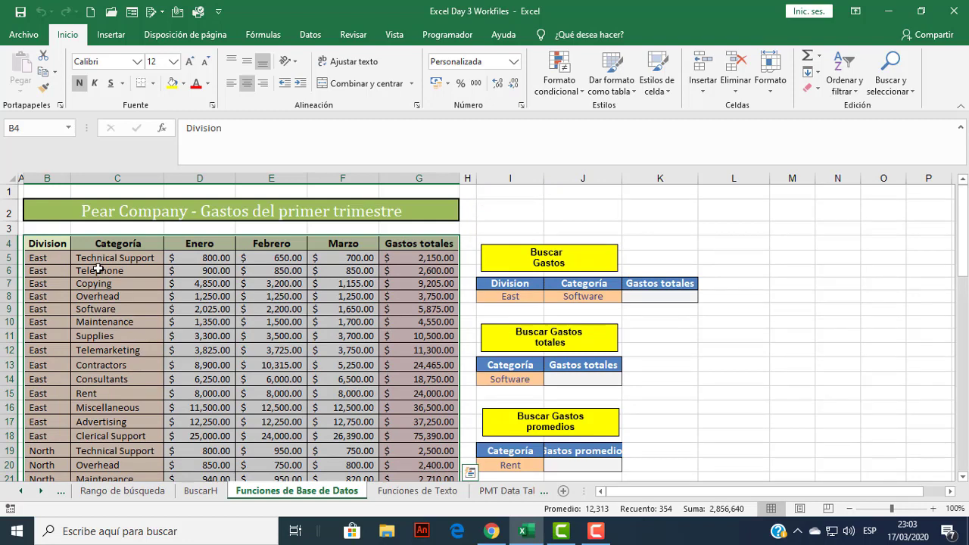
Select the whole expense table, headers included, from the Division header in B4 to the last row, G62.
left_click(64, 246)
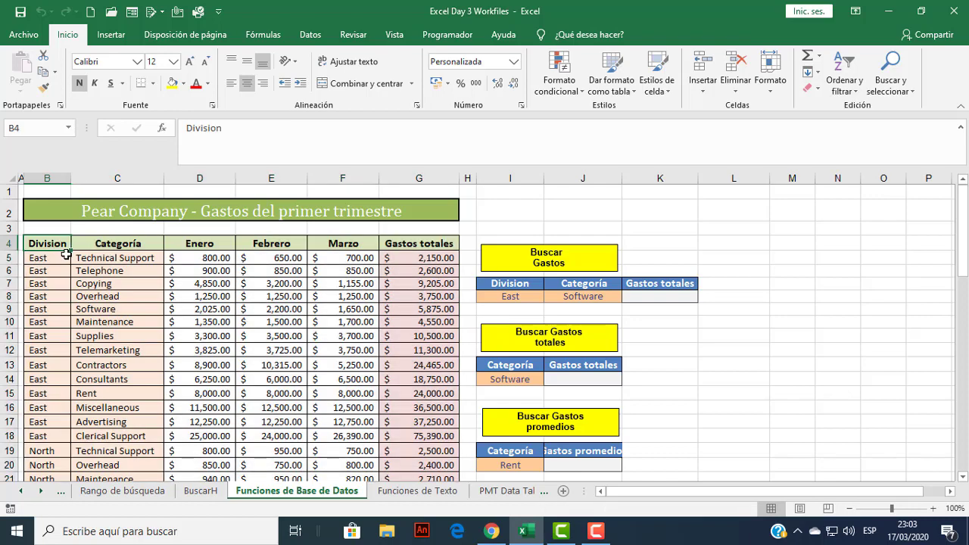
key("ctrl+shift+Down")
key("ctrl+shift+Right")
scroll(206, 281, "up", 15)
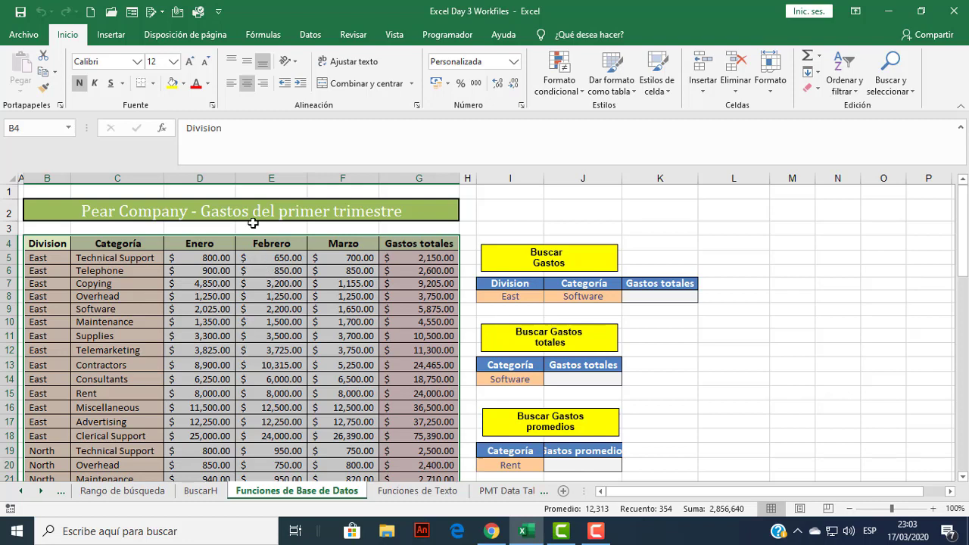
Create named ranges from the selected table using only the top row (Fila superior), with Columna izquierda turned off.
left_click(266, 36)
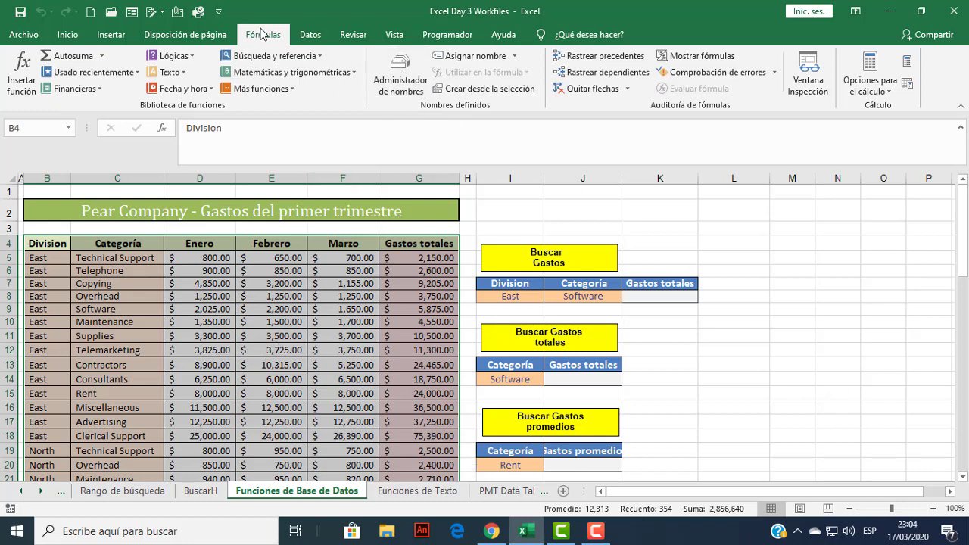
left_click(478, 95)
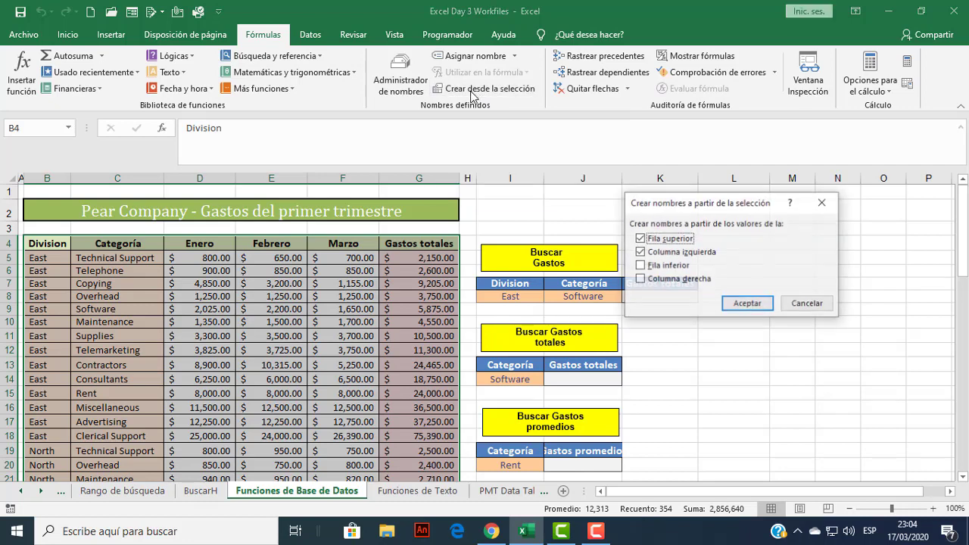
left_click_drag(646, 207, 418, 234)
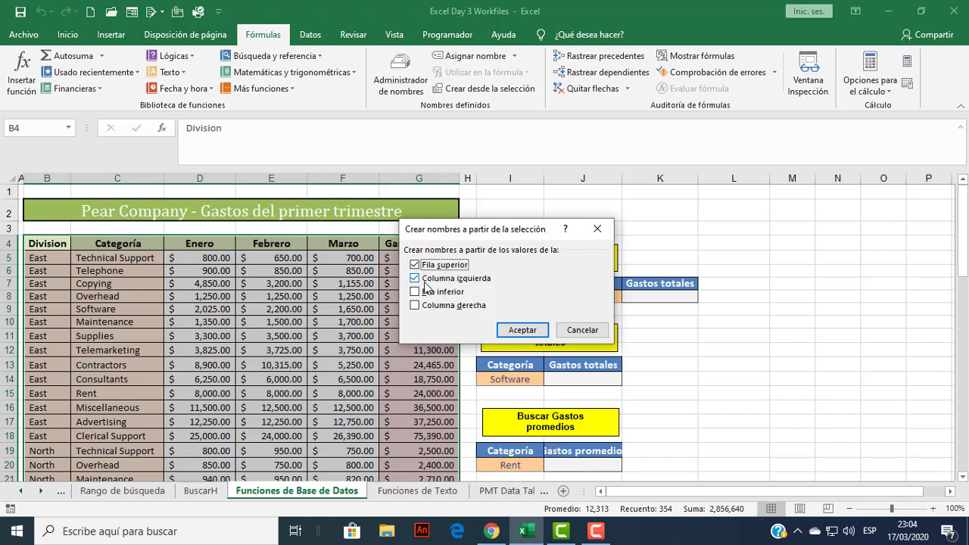
left_click(436, 279)
left_click_drag(510, 226, 680, 193)
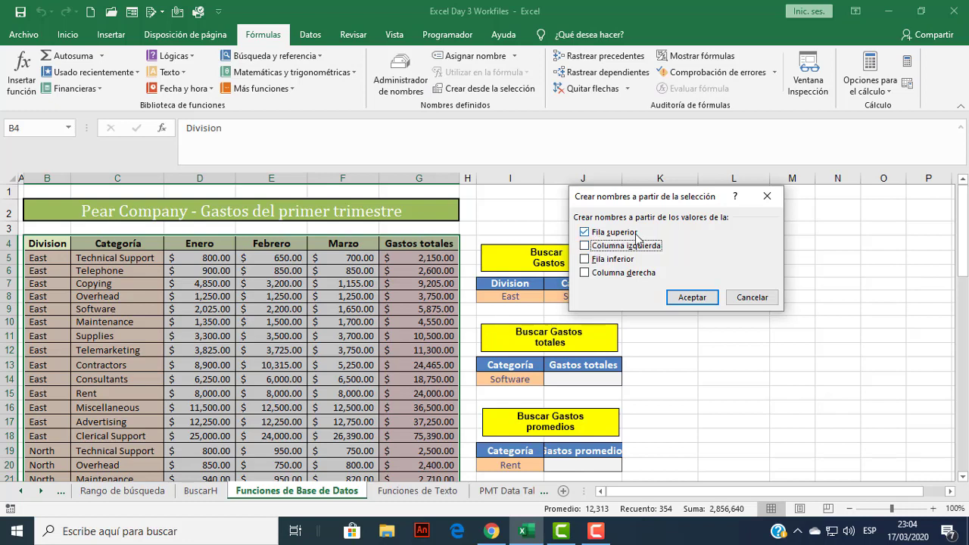
left_click_drag(617, 203, 554, 204)
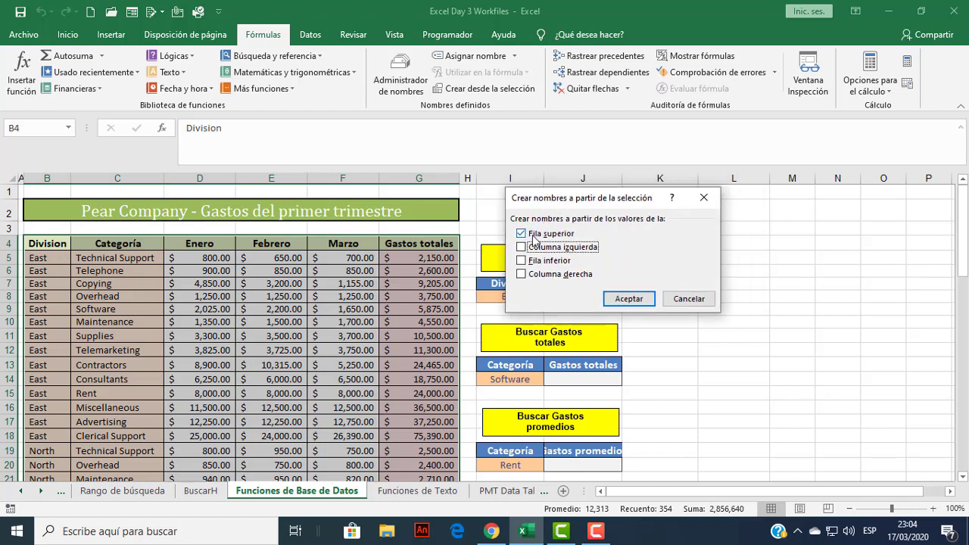
left_click(616, 301)
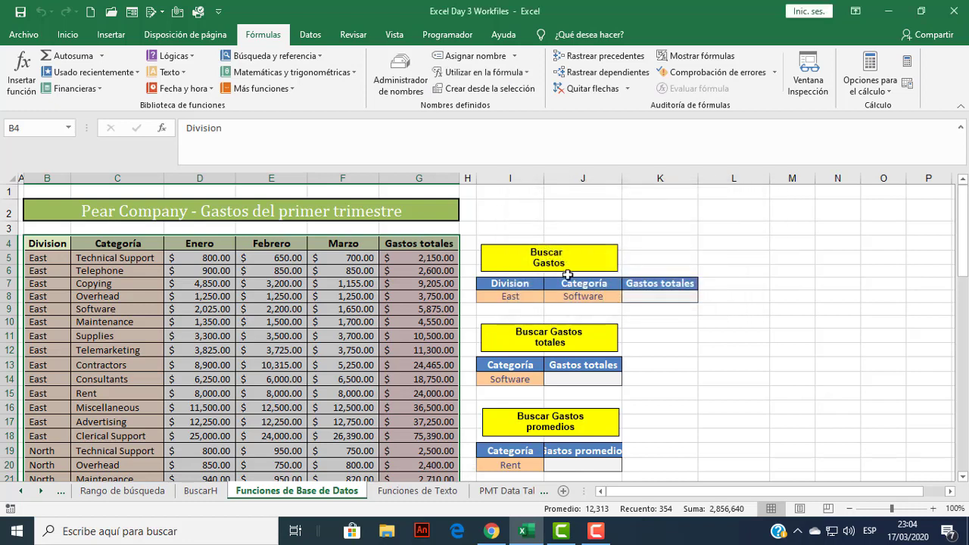
Review the list of defined names available for the expense table's columns.
left_click(410, 281)
left_click(298, 271)
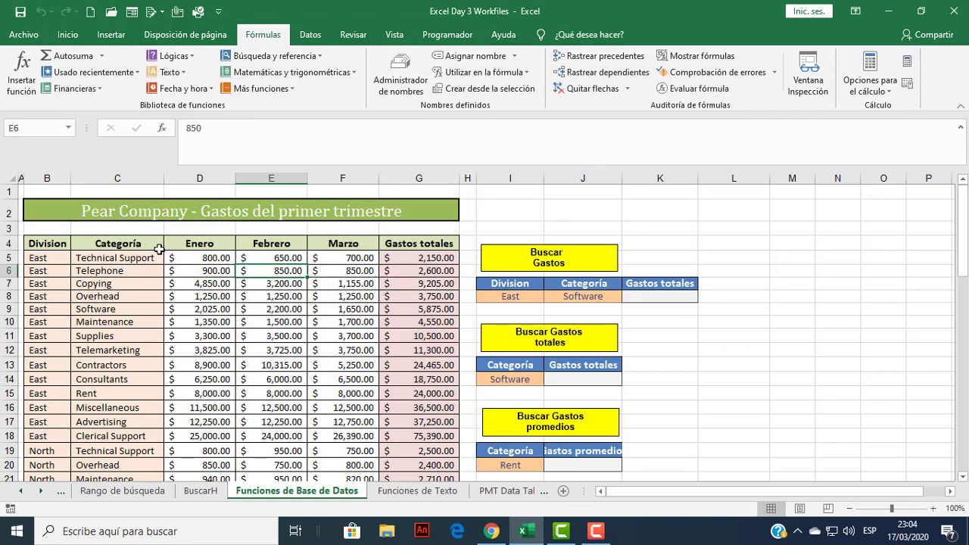
left_click(69, 128)
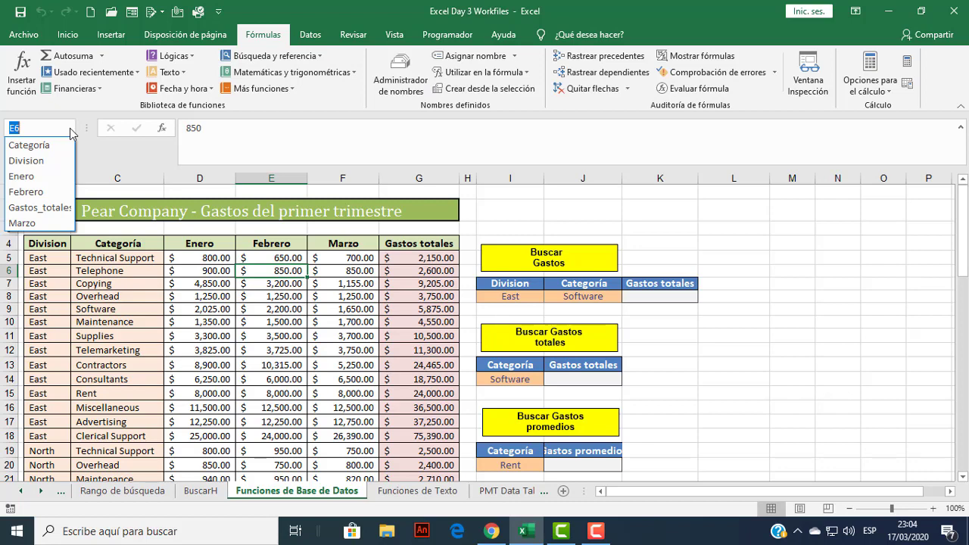
left_click(350, 289)
left_click(365, 265)
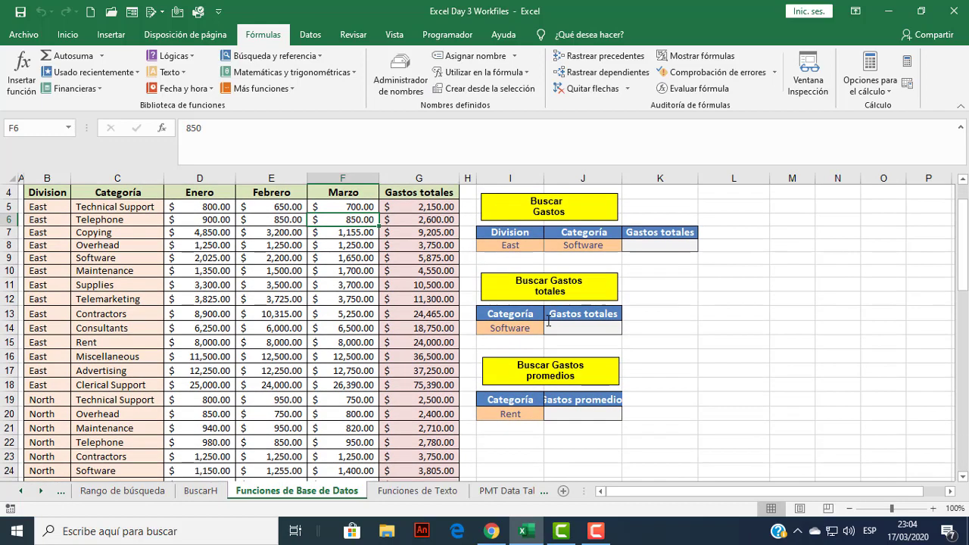
Insert the SUMAR.SI function in J14, the Gastos totales result cell of the Buscar Gastos totales box.
left_click(565, 380)
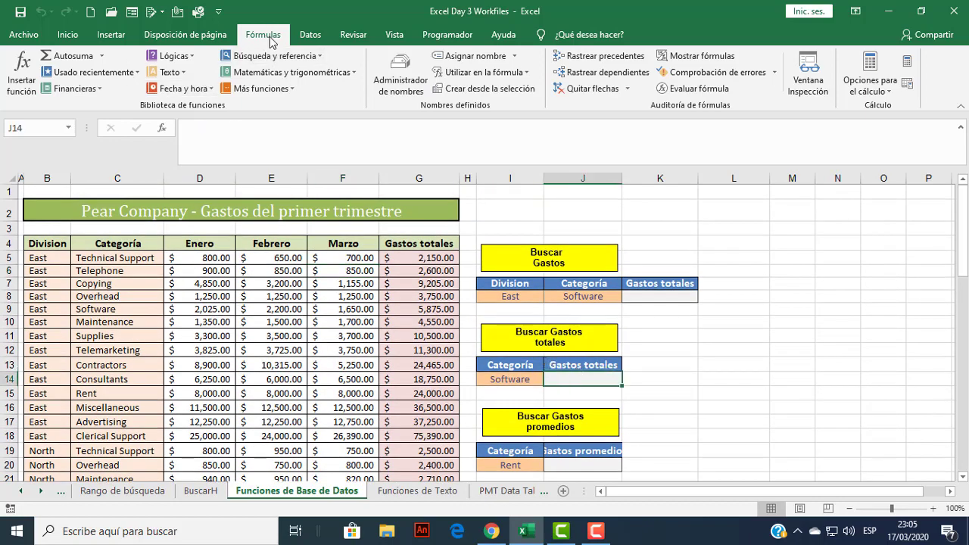
left_click(21, 75)
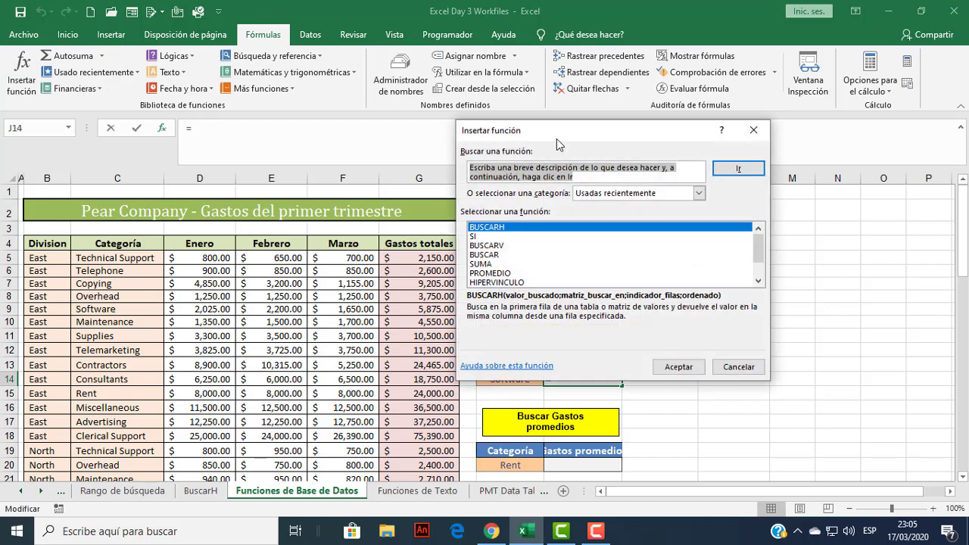
left_click_drag(565, 141, 522, 184)
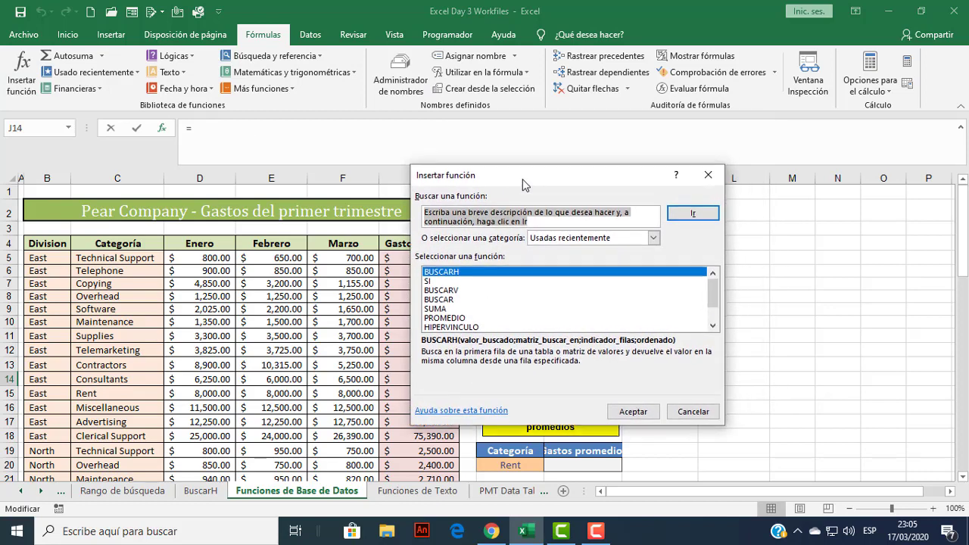
left_click(554, 219)
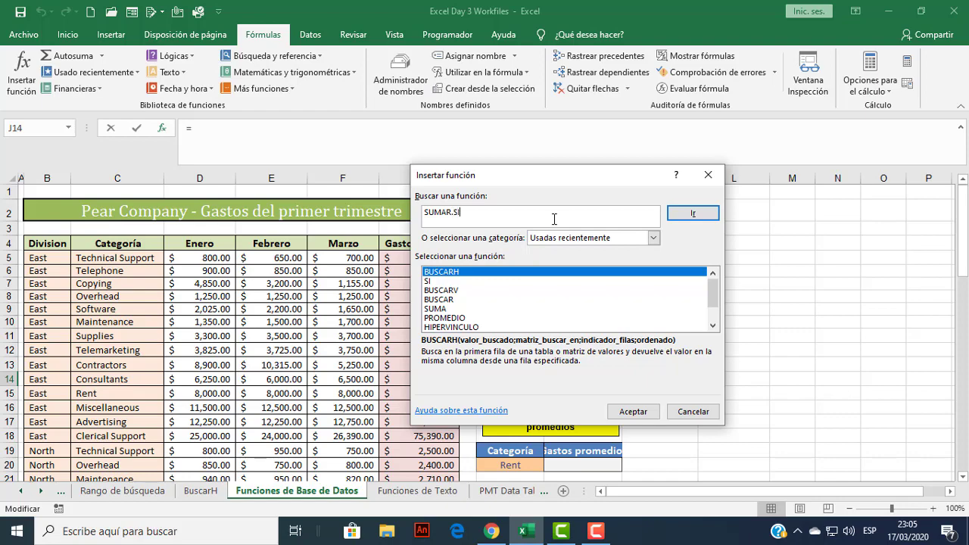
type("SUMAR.SI")
left_click(685, 217)
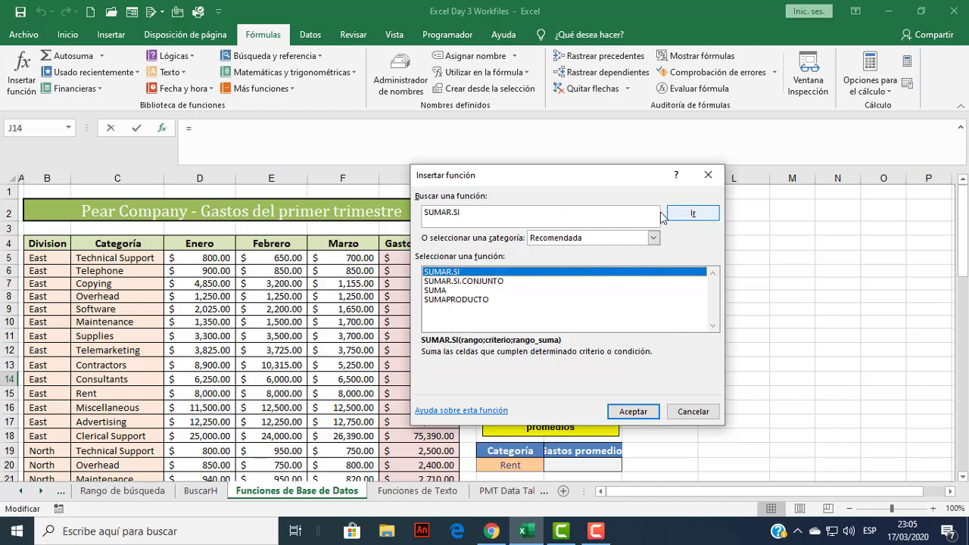
left_click_drag(587, 179, 728, 140)
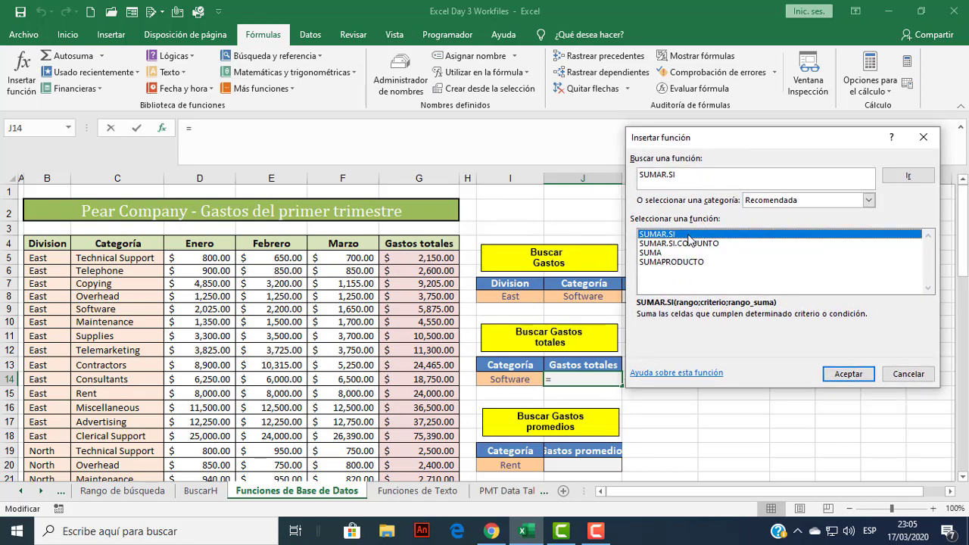
left_click(839, 375)
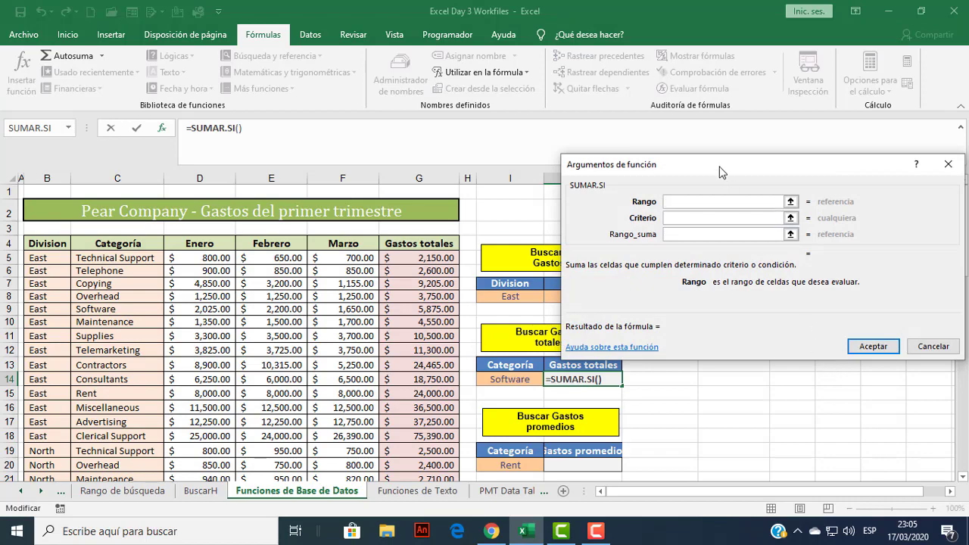
Set the Rango argument of SUMAR.SI to the defined name Categoría.
left_click_drag(722, 172, 805, 218)
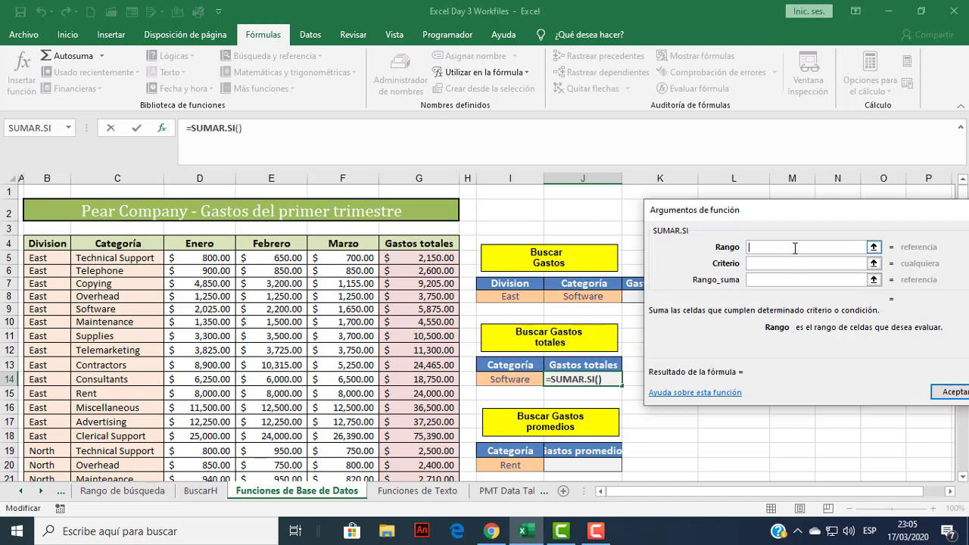
left_click_drag(765, 205, 738, 198)
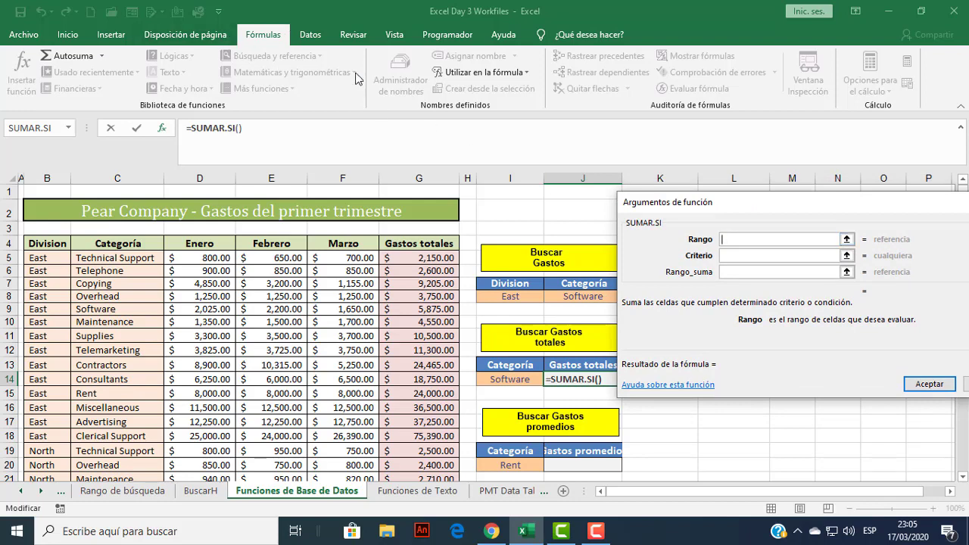
left_click(526, 74)
left_click(527, 73)
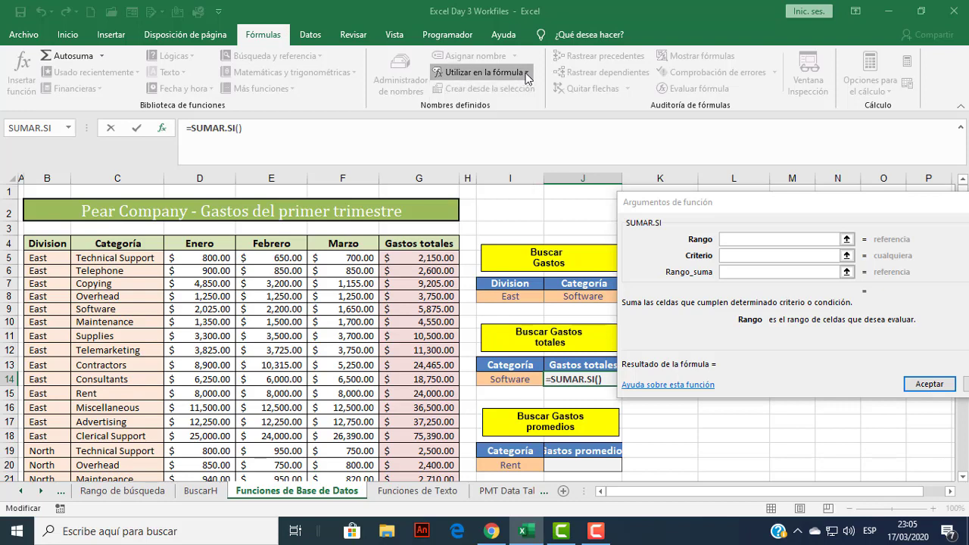
left_click(527, 73)
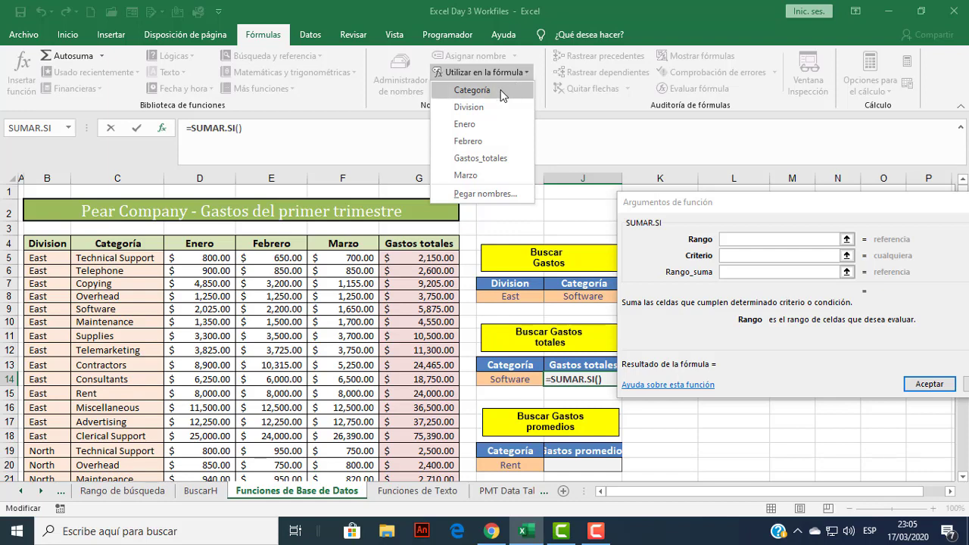
left_click(488, 93)
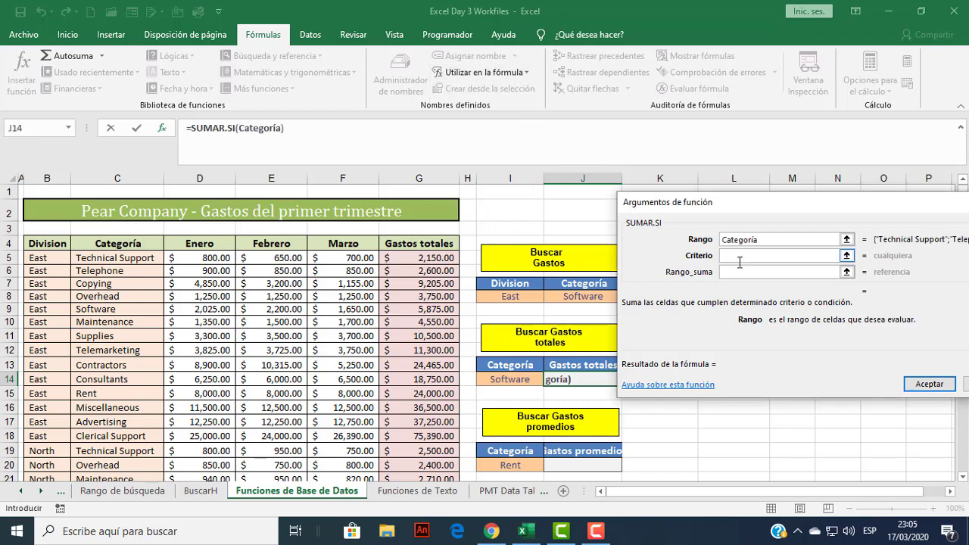
left_click_drag(752, 209, 658, 221)
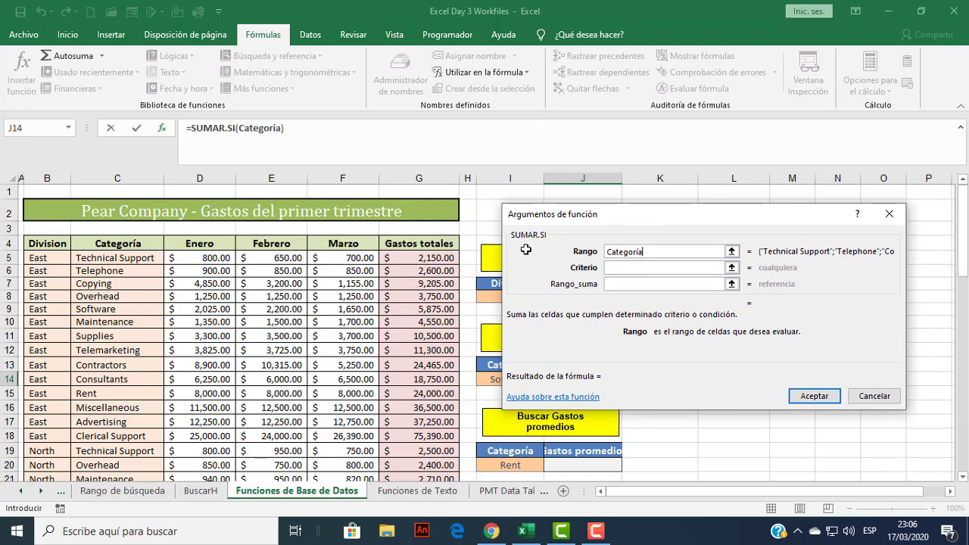
left_click_drag(747, 219, 886, 217)
Set the Criterio argument to the category cell I14 as an absolute reference, $I$14.
left_click(773, 264)
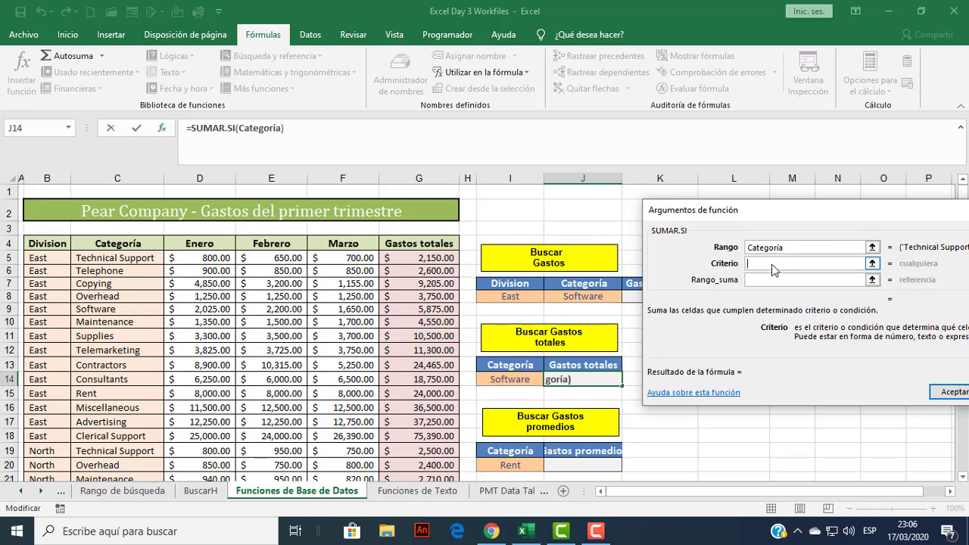
left_click(506, 378)
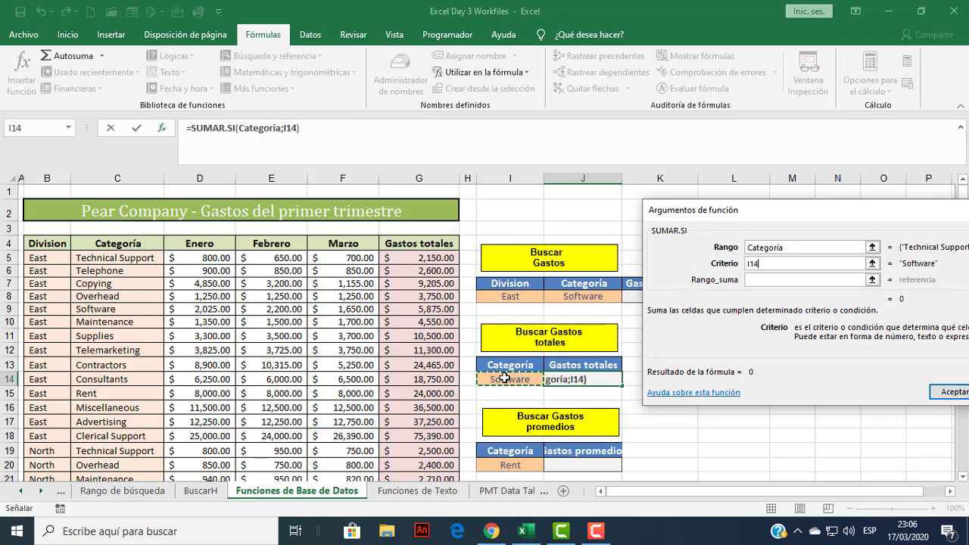
key("F4")
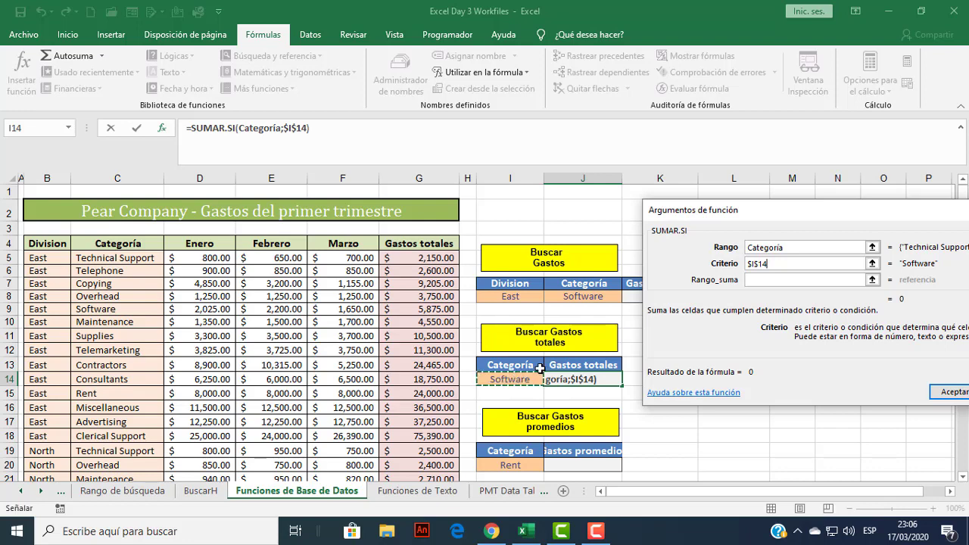
Set the Rango_suma argument to the defined name Gastos_totales and accept the SUMAR.SI formula in J14.
left_click(758, 281)
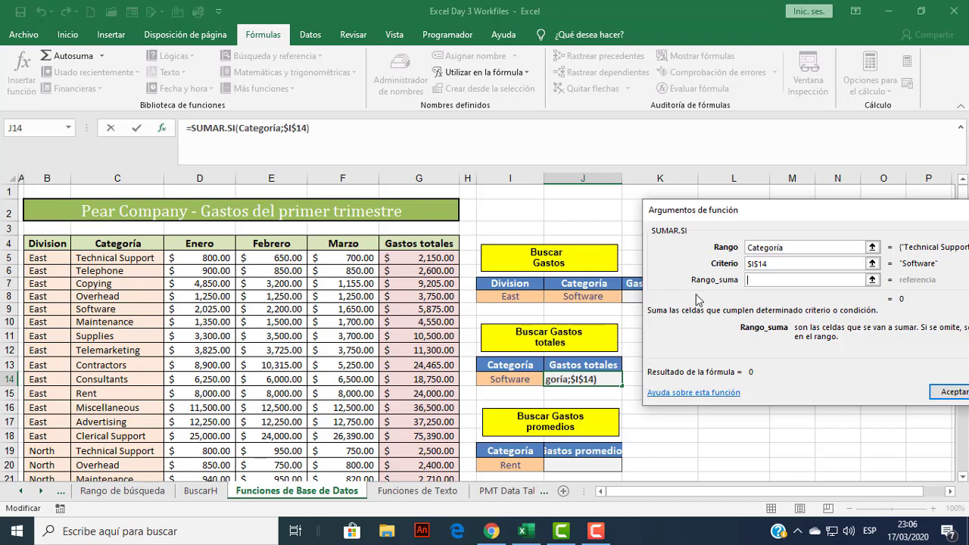
left_click(528, 71)
left_click(487, 157)
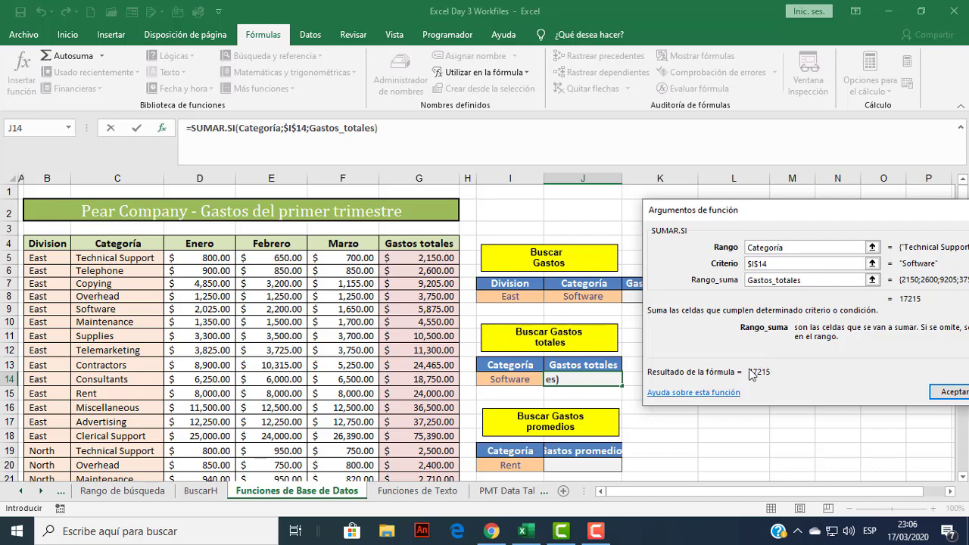
left_click(802, 249)
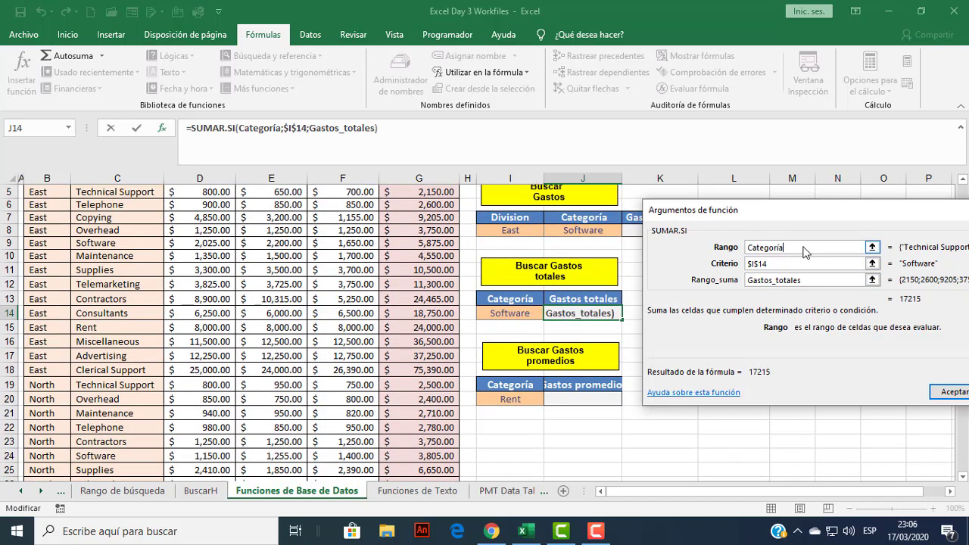
scroll(774, 196, "up", 1)
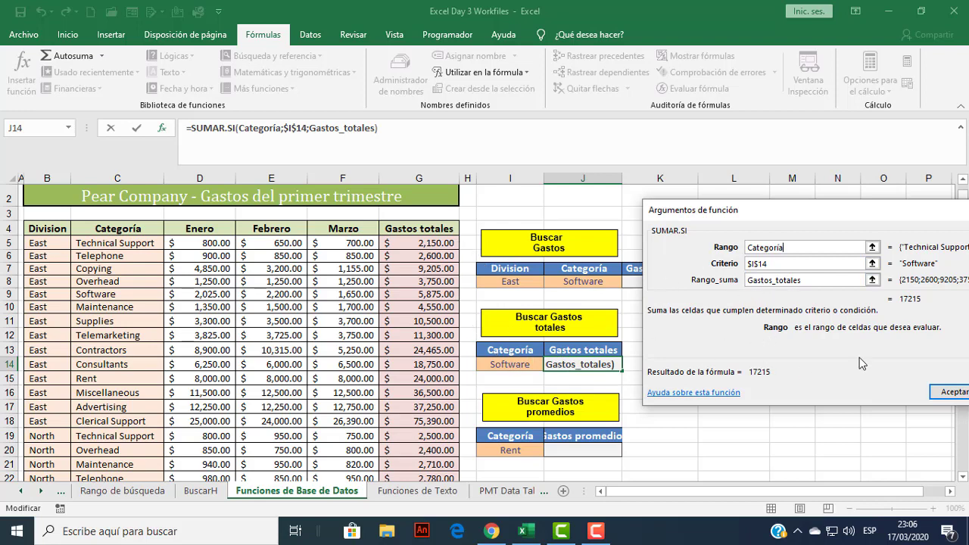
left_click(952, 392)
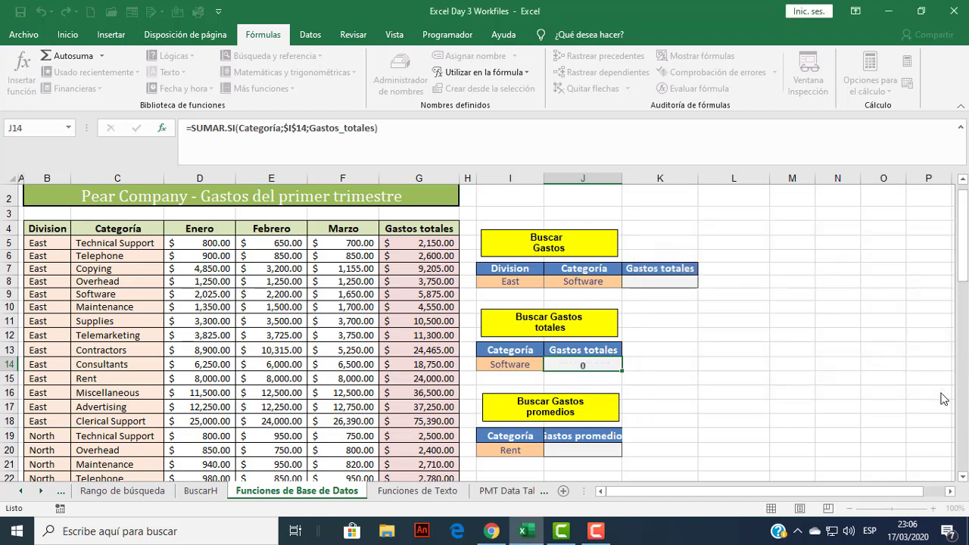
left_click(602, 370)
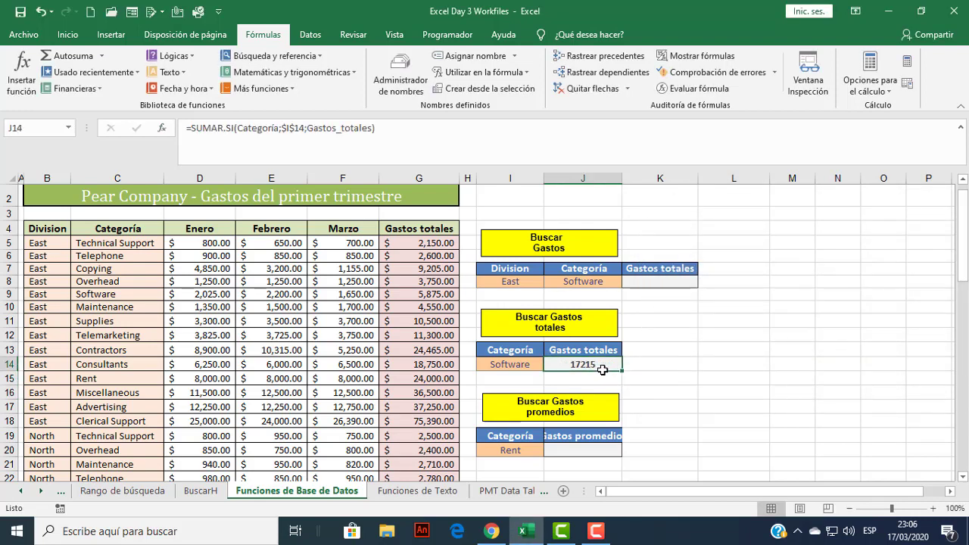
Copy the format of G5 in the Gastos totales column onto the result cell J14.
left_click(435, 246)
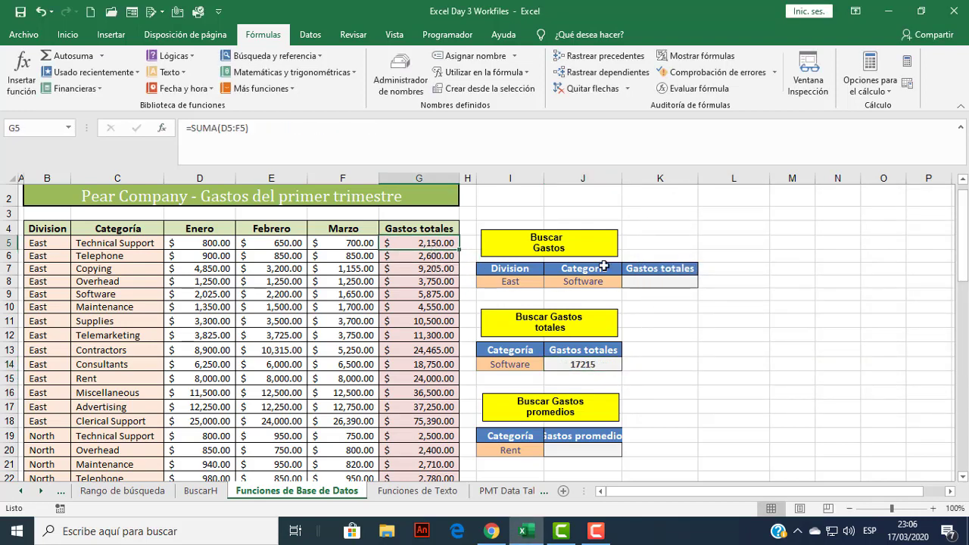
left_click(67, 34)
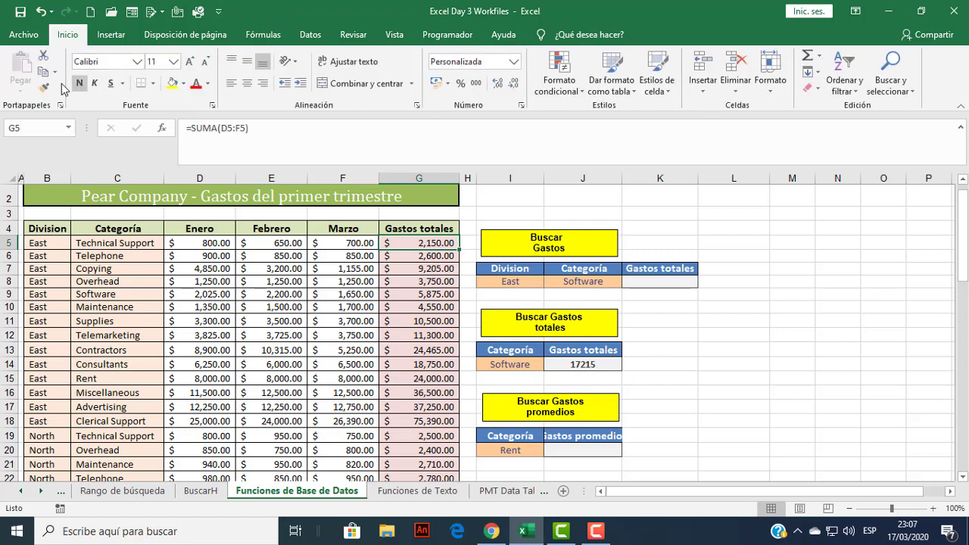
left_click(45, 88)
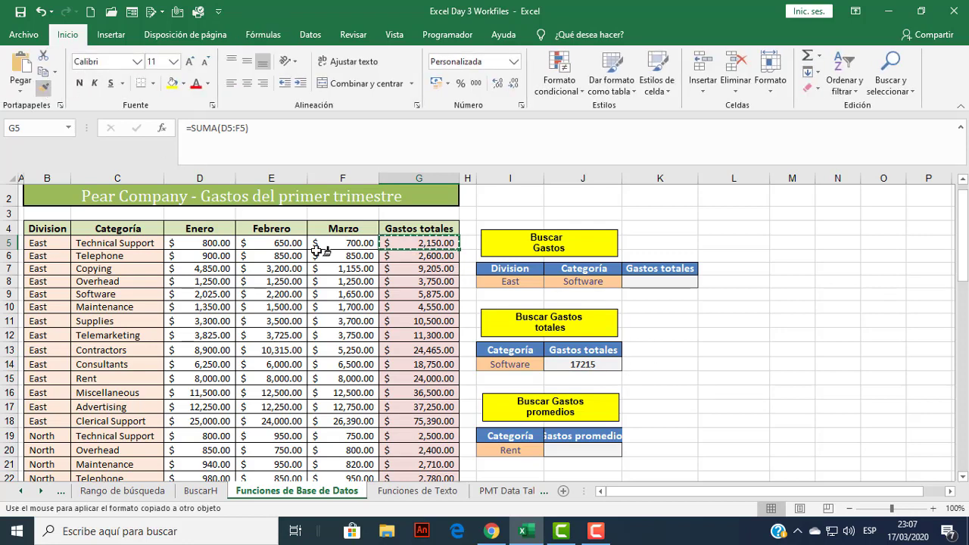
left_click(573, 366)
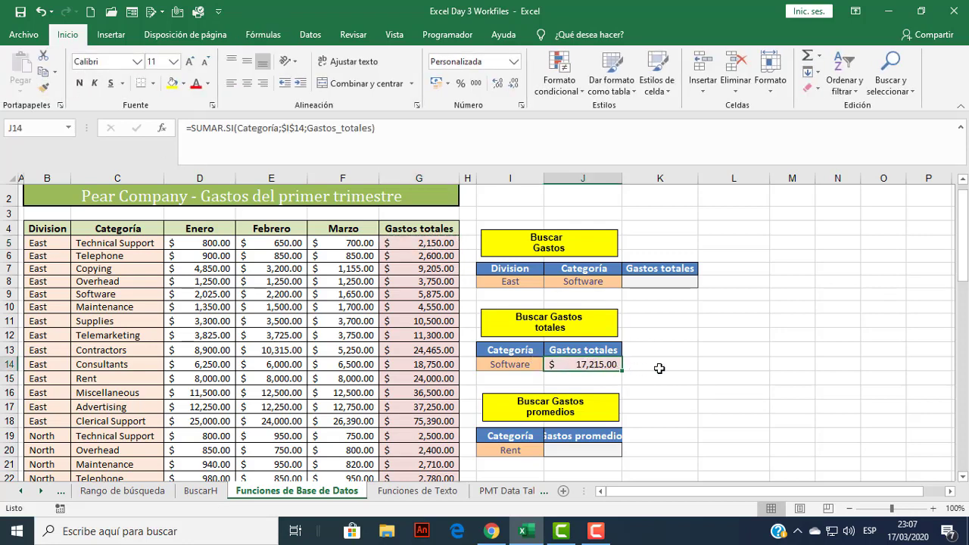
left_click(663, 362)
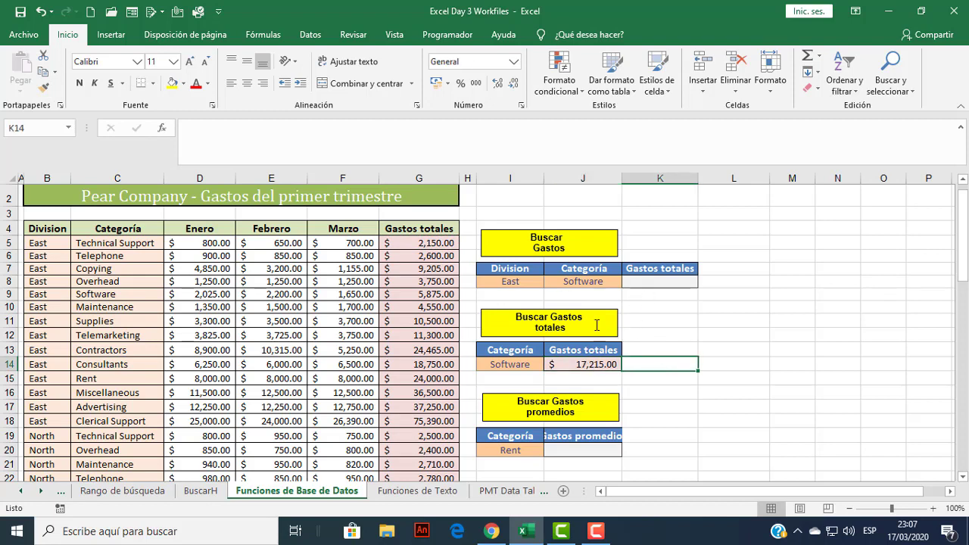
left_click(585, 366)
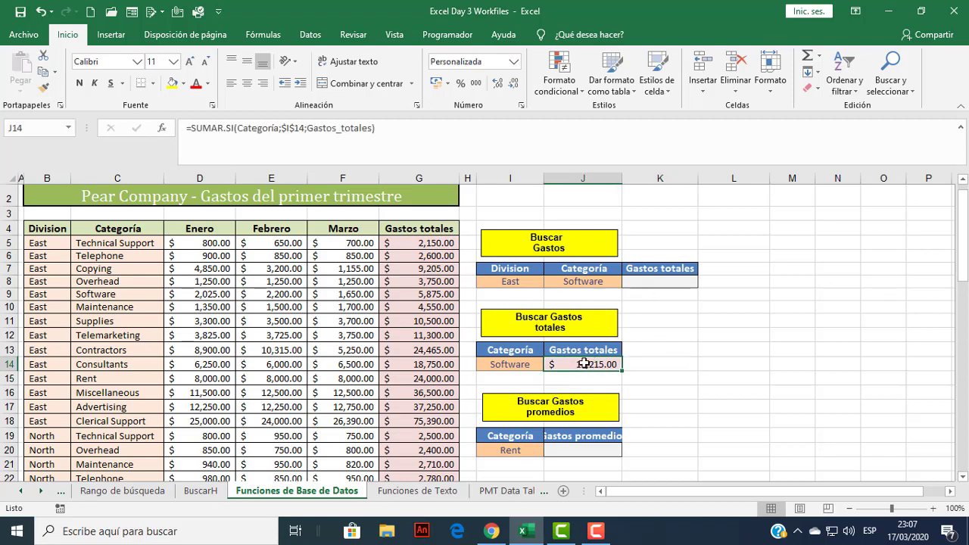
Test the total formula by entering Copying as the category in I14.
left_click(510, 364)
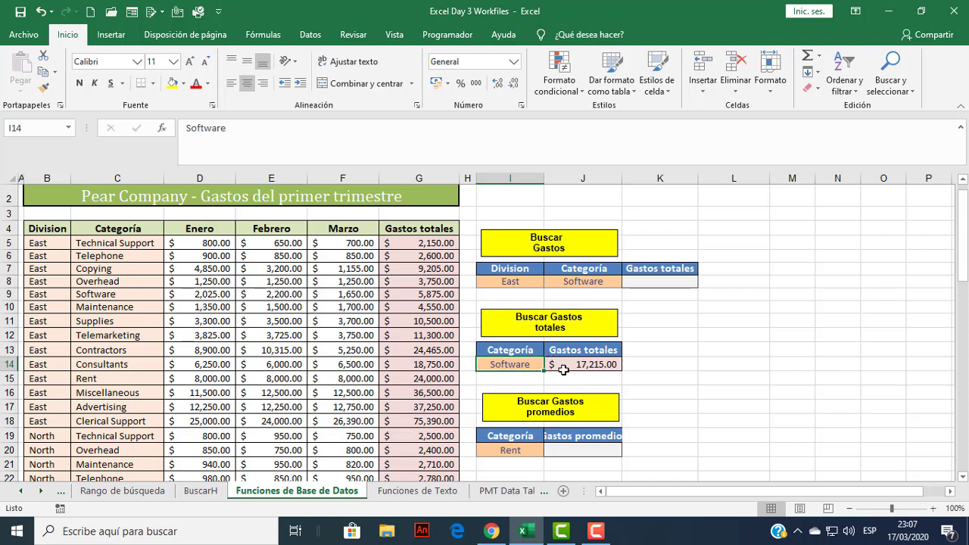
left_click(534, 375)
left_click(532, 365)
type("c")
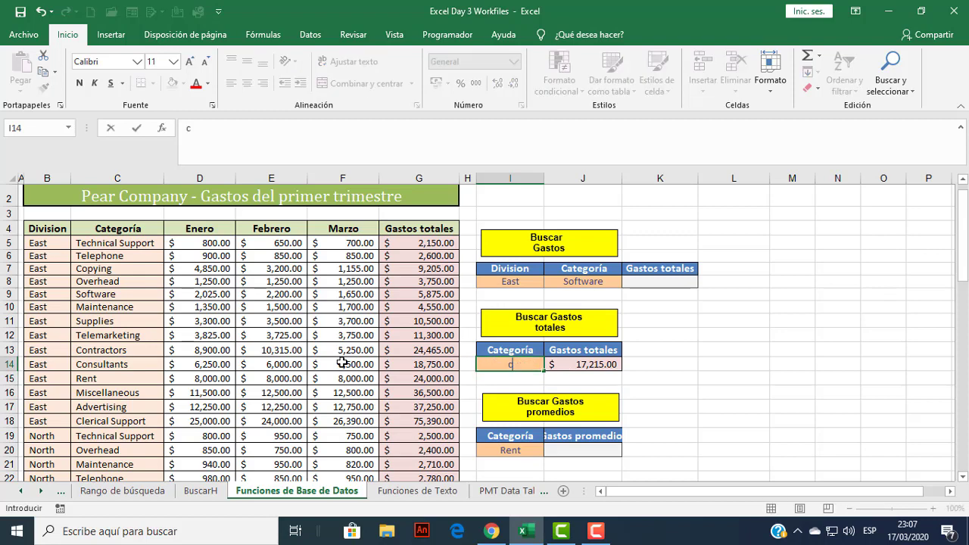
type("OPY")
key("BackSpace")
key("BackSpace")
key("BackSpace")
key("BackSpace")
type("Copyn")
key("BackSpace")
type("ing")
key("Return")
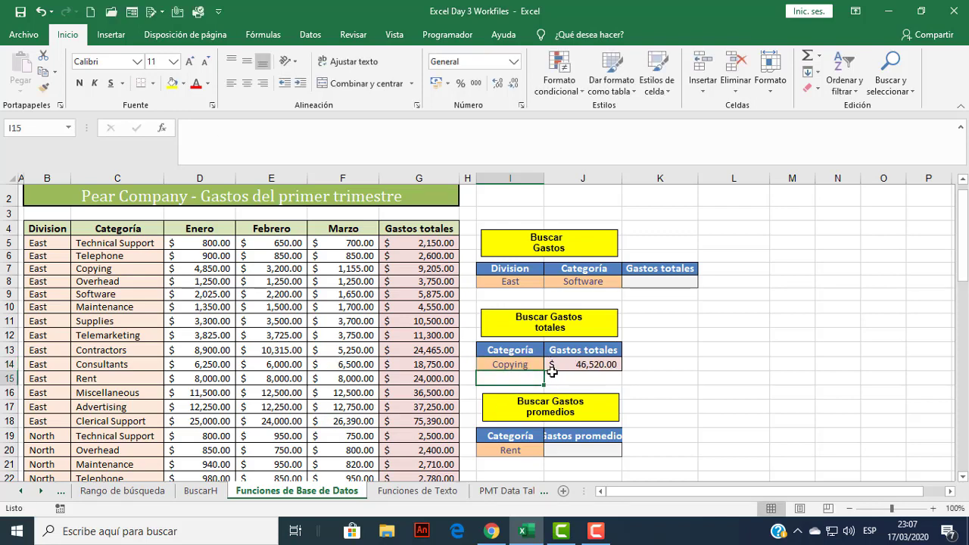
scroll(577, 373, "up", 1)
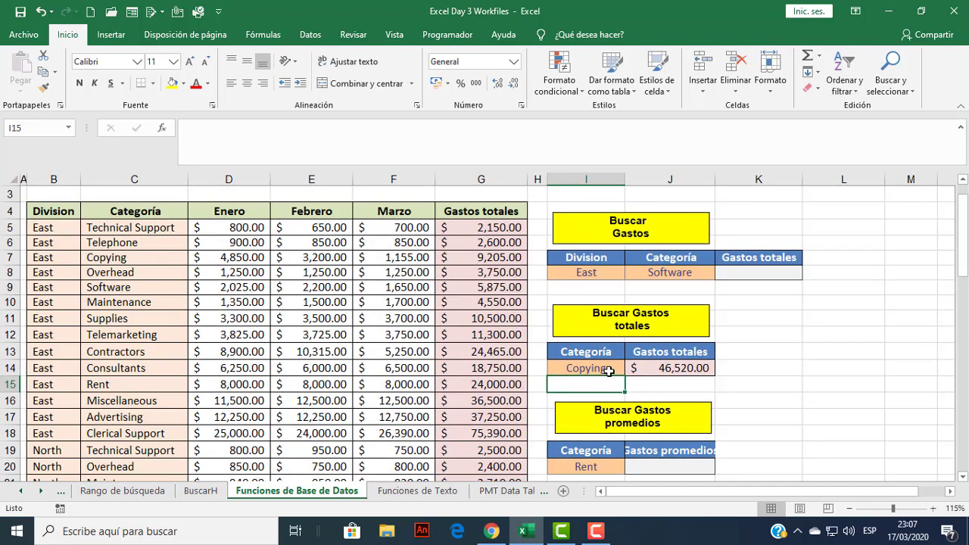
Test the total formula with two more categories in I14, entering Rent first and Software last.
left_click(609, 371)
type("Rent")
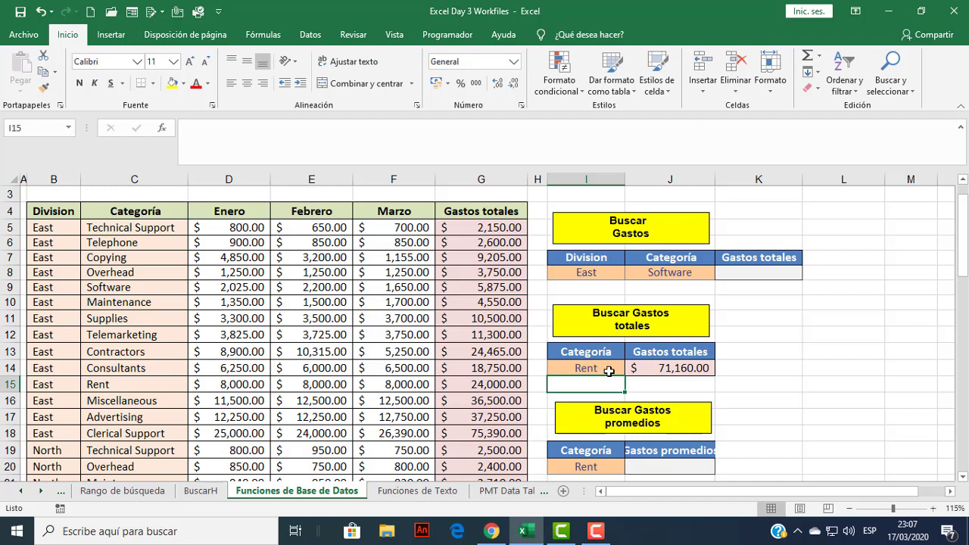
left_click(604, 363)
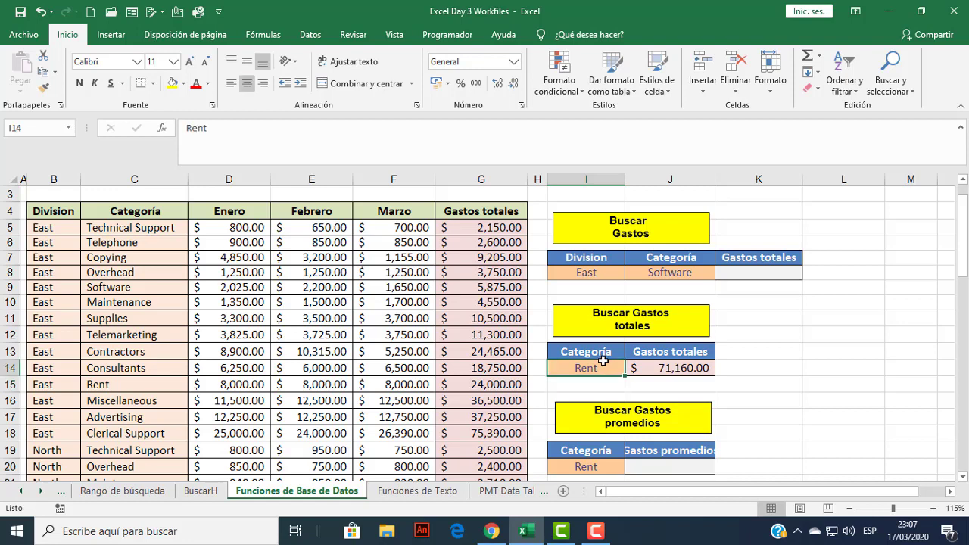
type("Software")
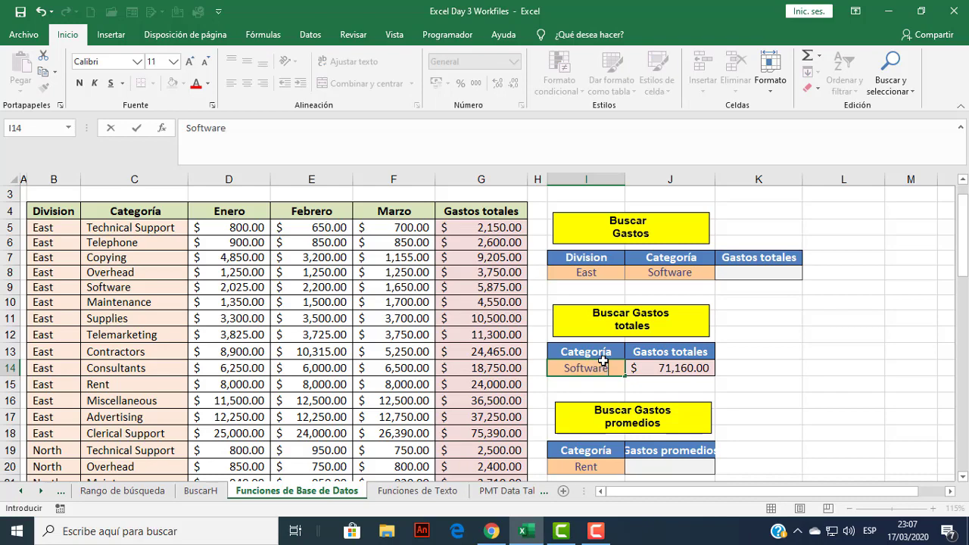
key("Return")
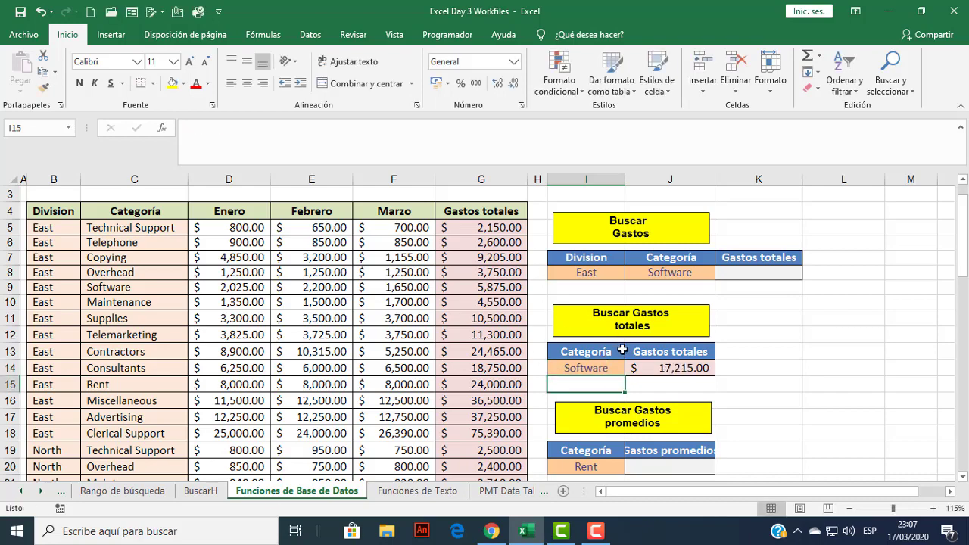
Widen column J slightly so the Gastos promedios header fits in its cell.
scroll(631, 362, "down", 1)
scroll(608, 351, "up", 1)
scroll(642, 391, "down", 1)
scroll(642, 393, "up", 1)
left_click_drag(715, 179, 728, 180)
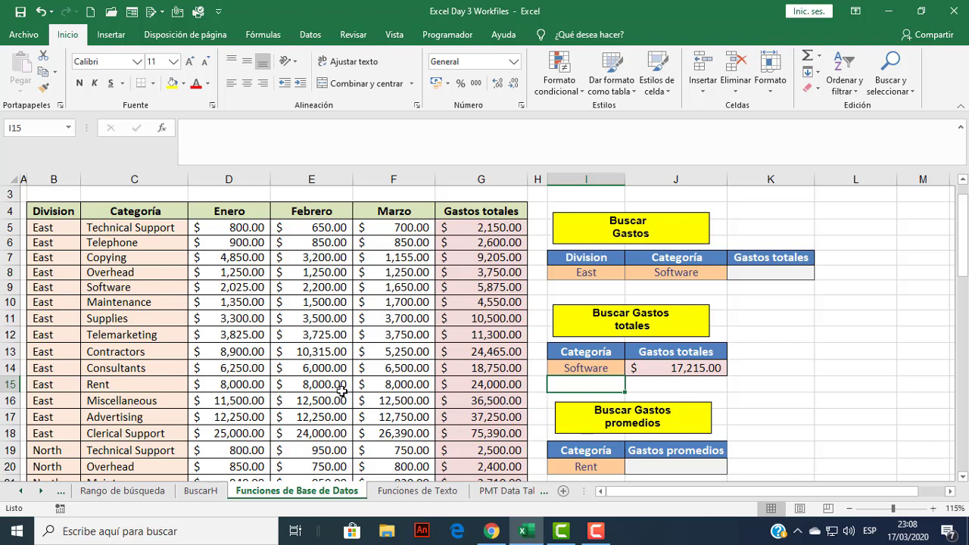
Find the PROMEDIO.SI function through a function search and insert it in J20 under Gastos promedios.
left_click(673, 470)
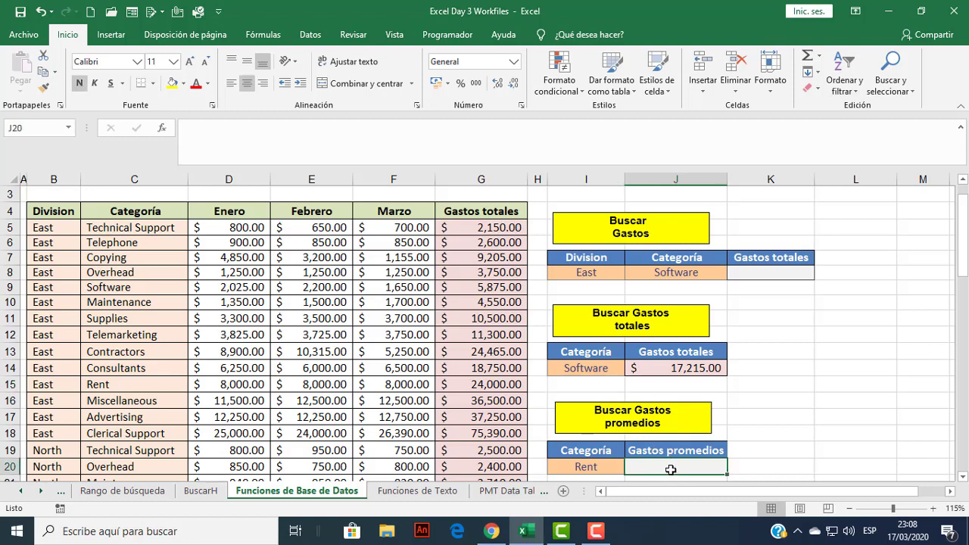
left_click(755, 455)
left_click(681, 471)
left_click(263, 35)
left_click(23, 72)
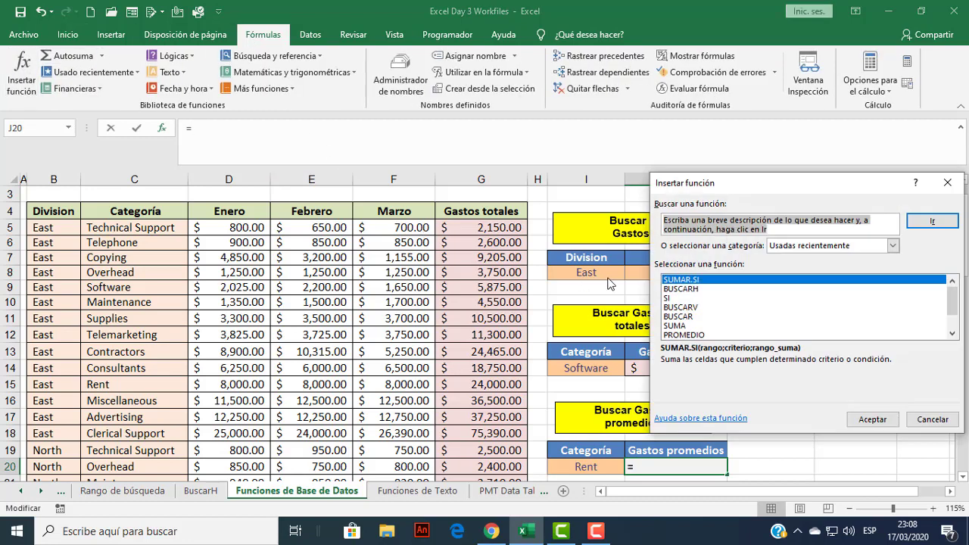
type("pro")
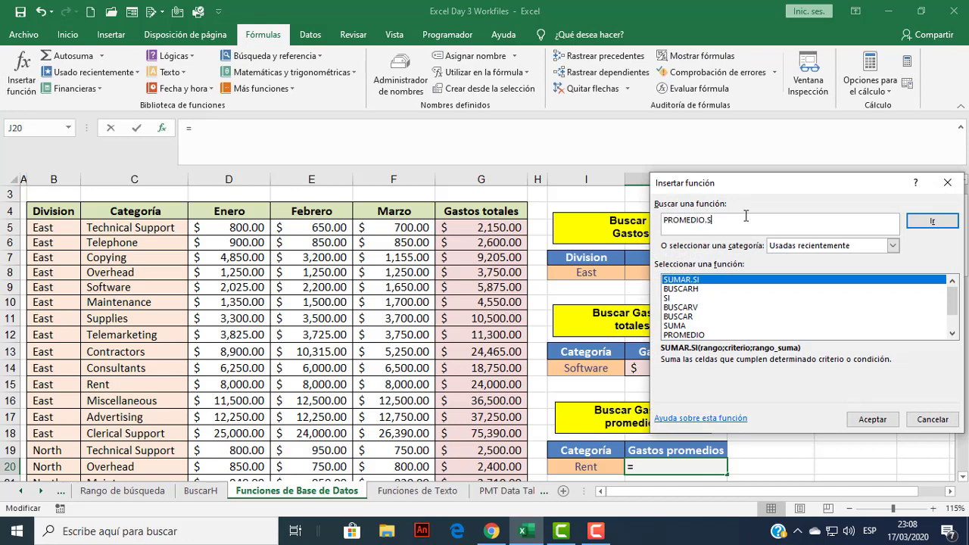
left_click(931, 222)
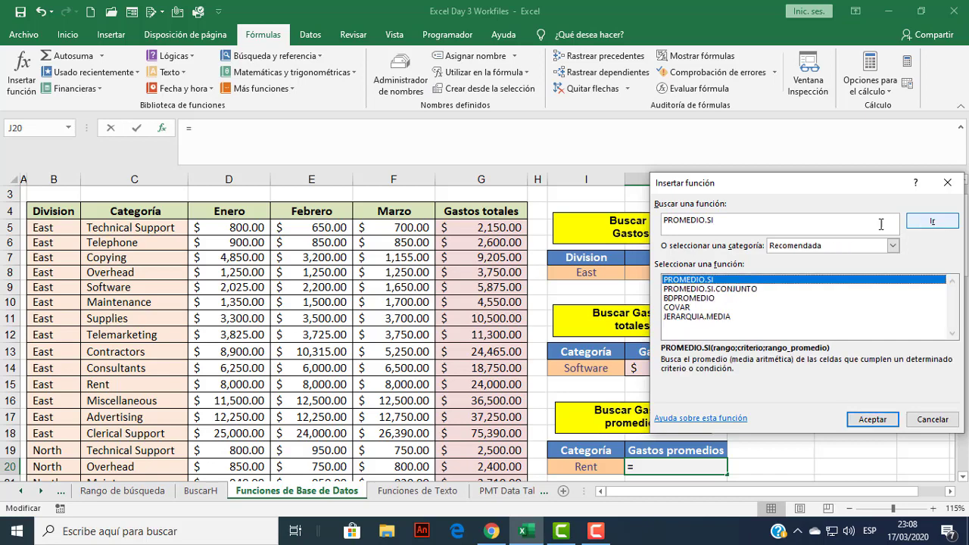
left_click(867, 419)
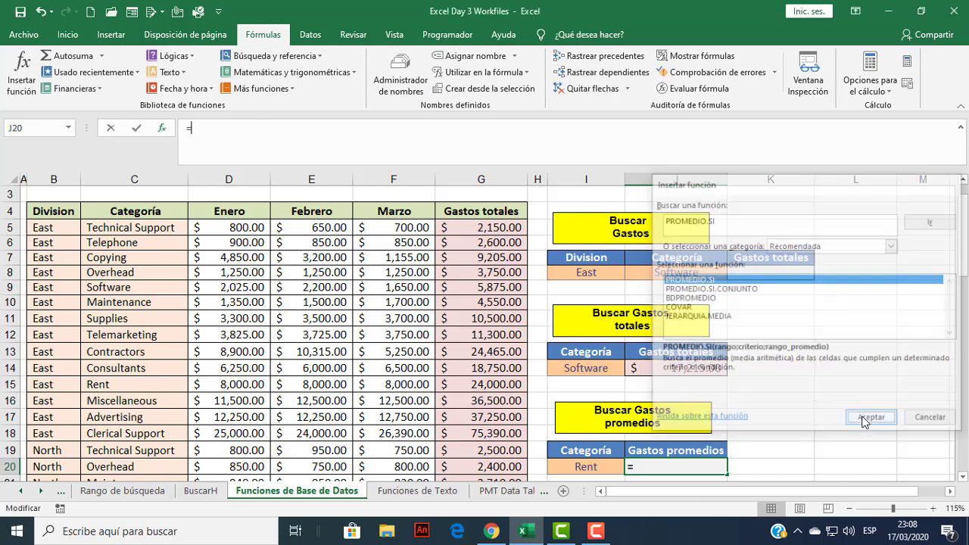
Set the Rango argument of PROMEDIO.SI to the defined name Categoría.
left_click_drag(719, 210, 686, 231)
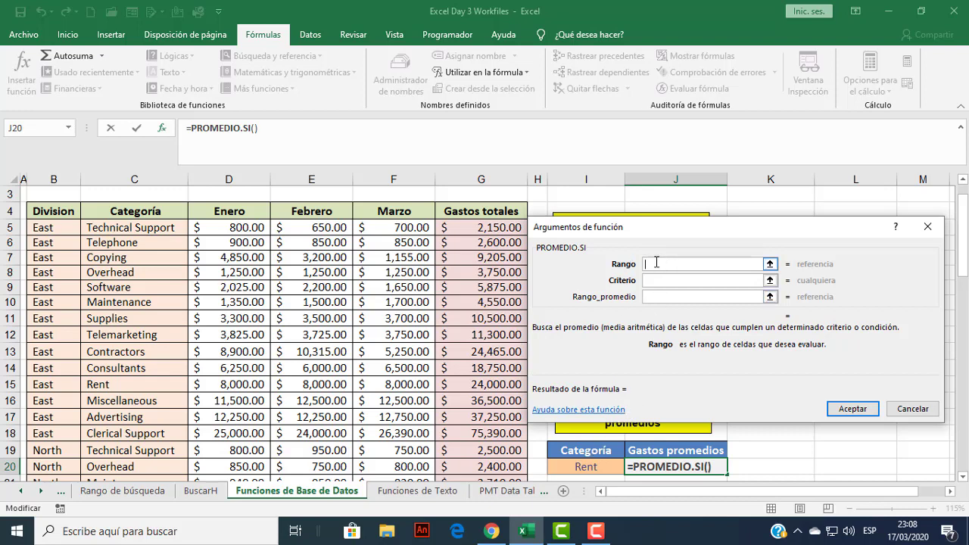
left_click(527, 73)
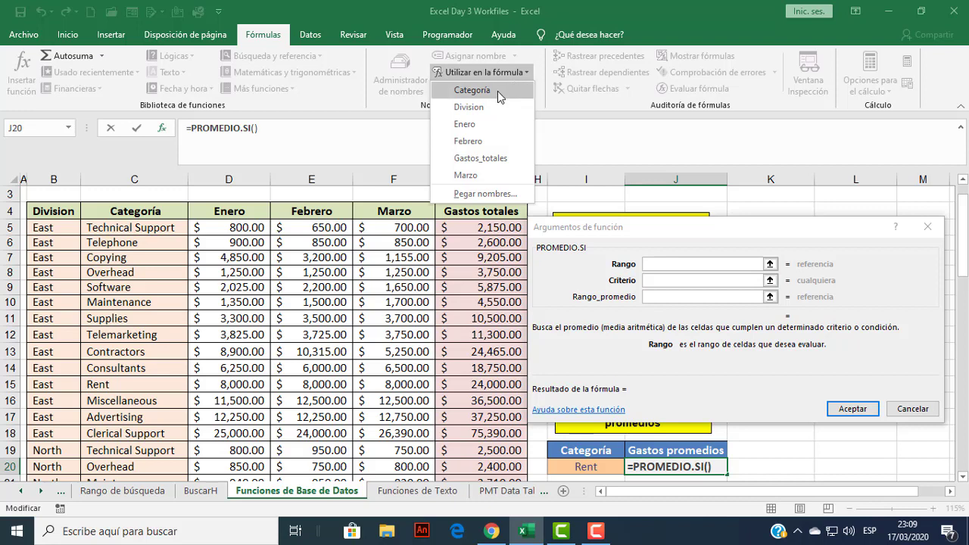
left_click(472, 89)
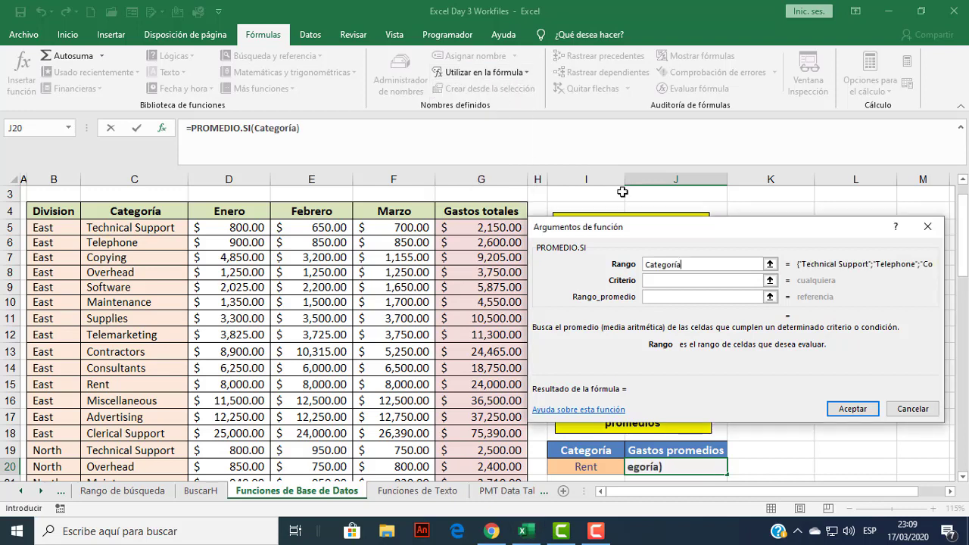
Set the Criterio argument to the category cell I20 as an absolute reference, $I$20.
left_click_drag(674, 227, 861, 237)
left_click(854, 292)
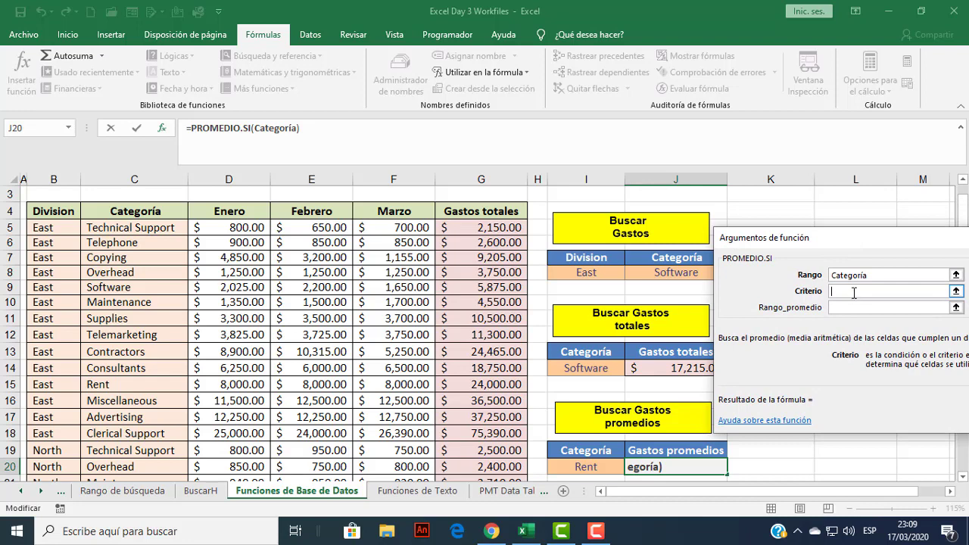
left_click(612, 466)
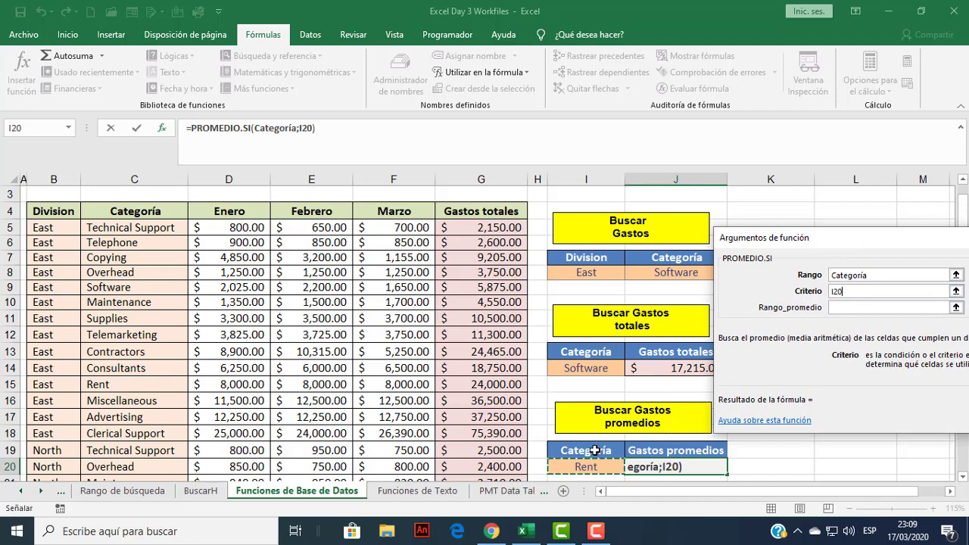
key("F4")
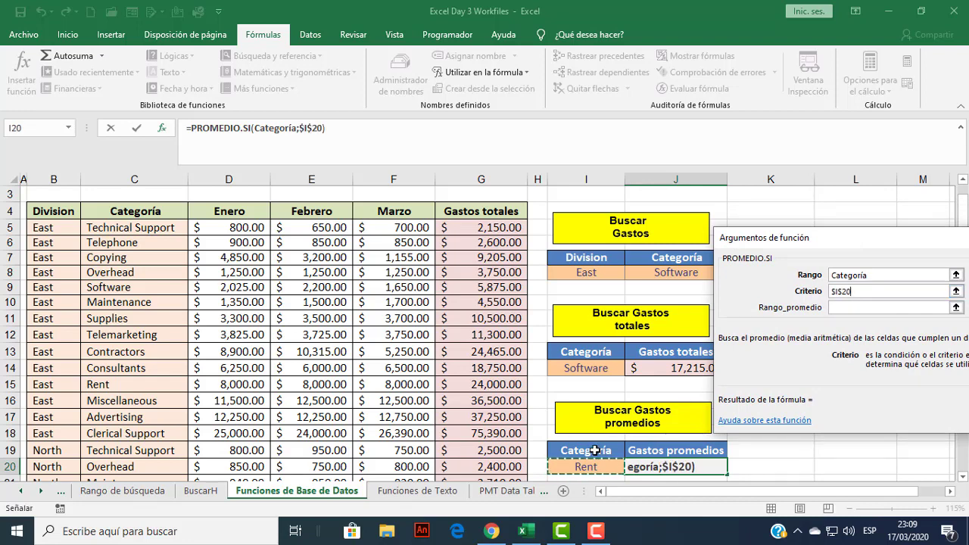
Set the Rango_promedio argument to the defined name Gastos_totales and accept the PROMEDIO.SI formula in J20.
left_click(861, 309)
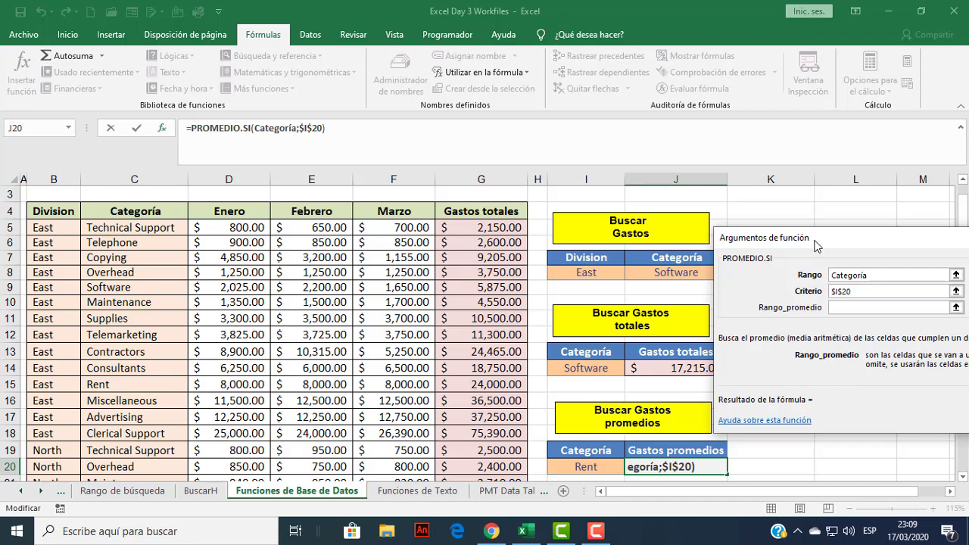
left_click_drag(816, 246, 715, 215)
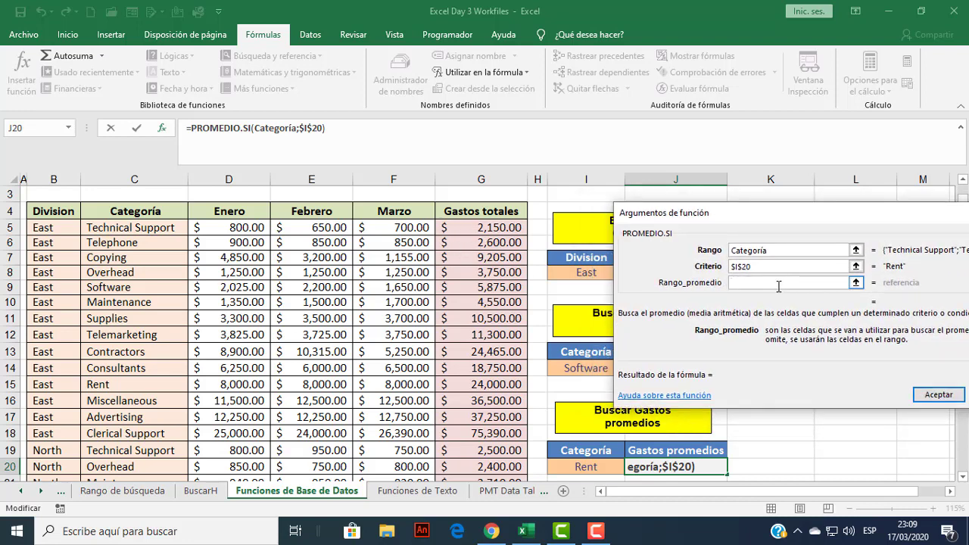
left_click(525, 74)
left_click(489, 158)
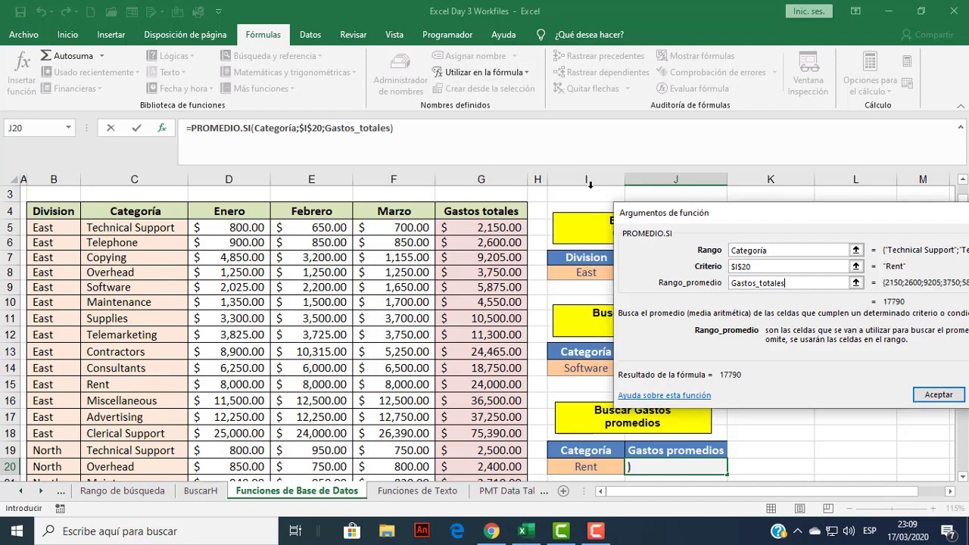
left_click_drag(805, 220, 717, 195)
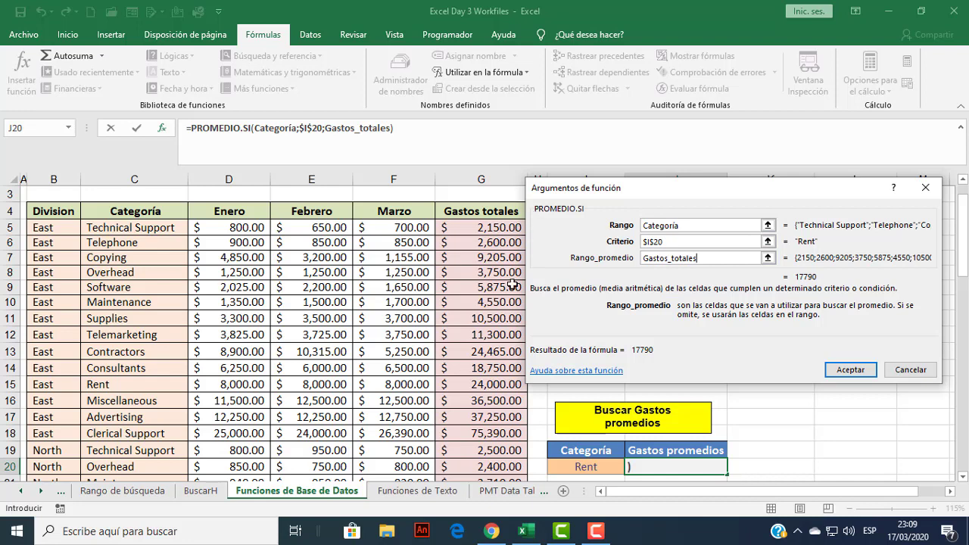
left_click(852, 370)
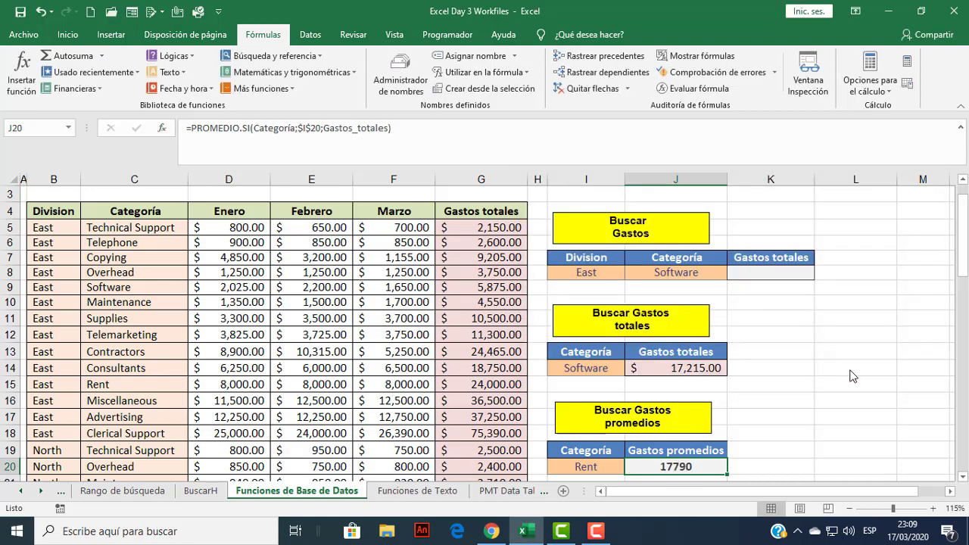
Copy the format of the total result cell J14 onto the average result cell J20.
scroll(827, 373, "down", 1)
scroll(827, 372, "down", 1)
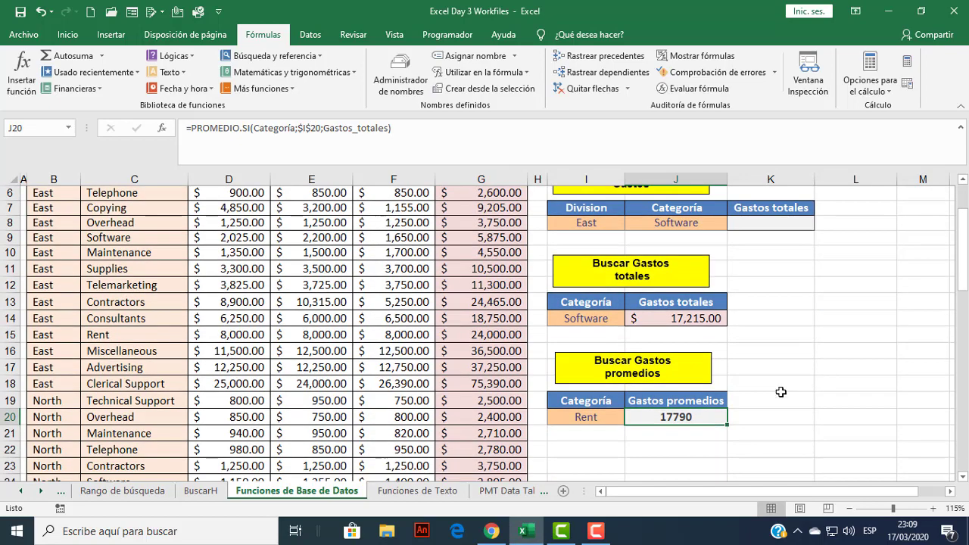
left_click(704, 320)
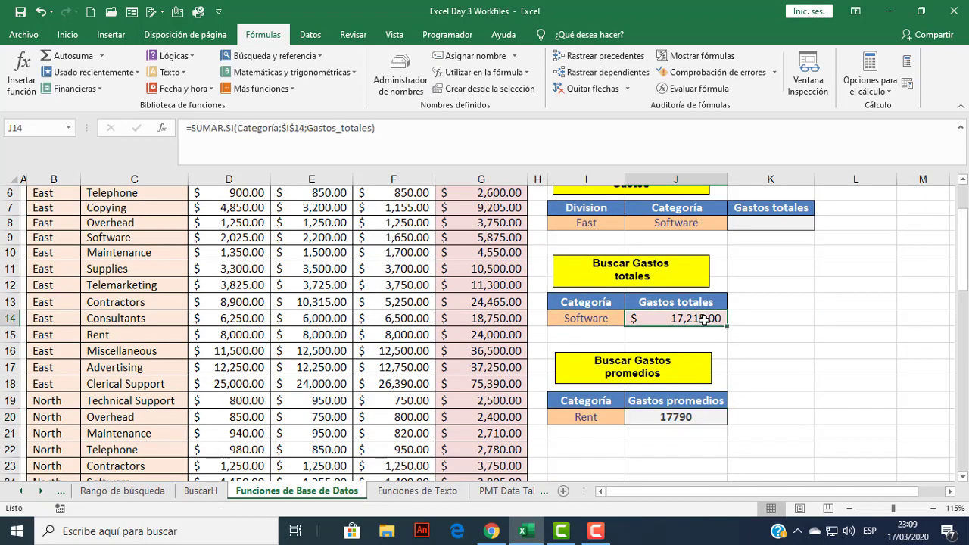
left_click(67, 34)
left_click(47, 89)
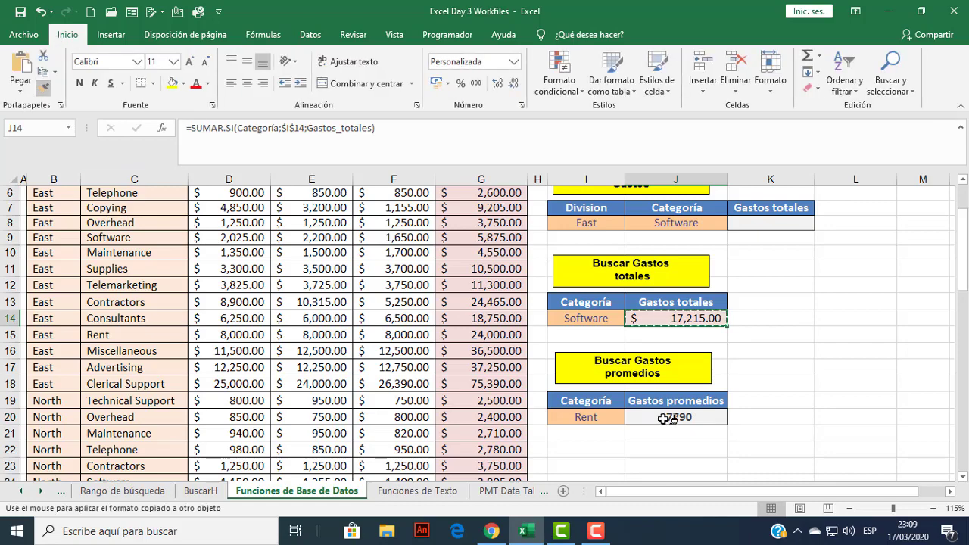
left_click(670, 418)
left_click(780, 379)
Test the average formula by entering Software as the category in I20 and changing it back to Rent.
scroll(744, 368, "up", 1)
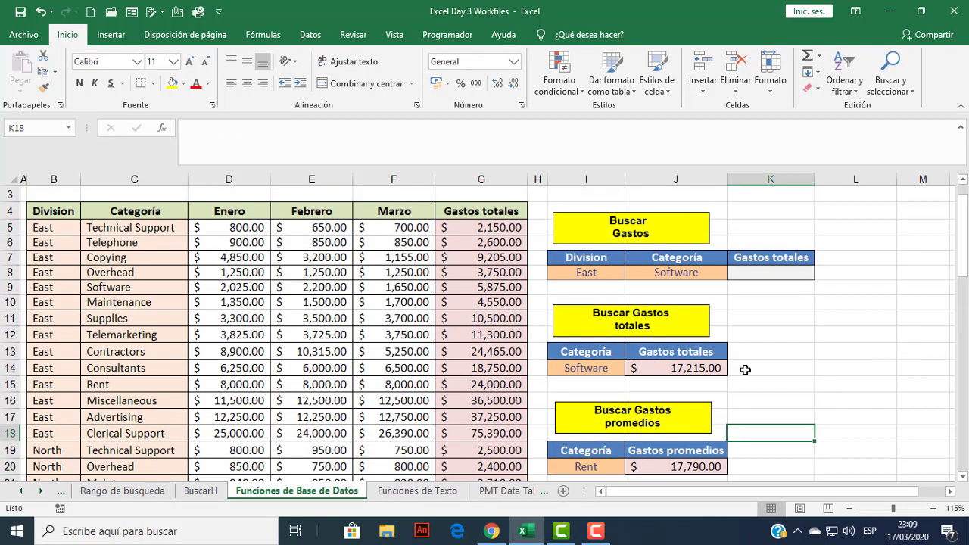
scroll(589, 436, "down", 1)
left_click(592, 417)
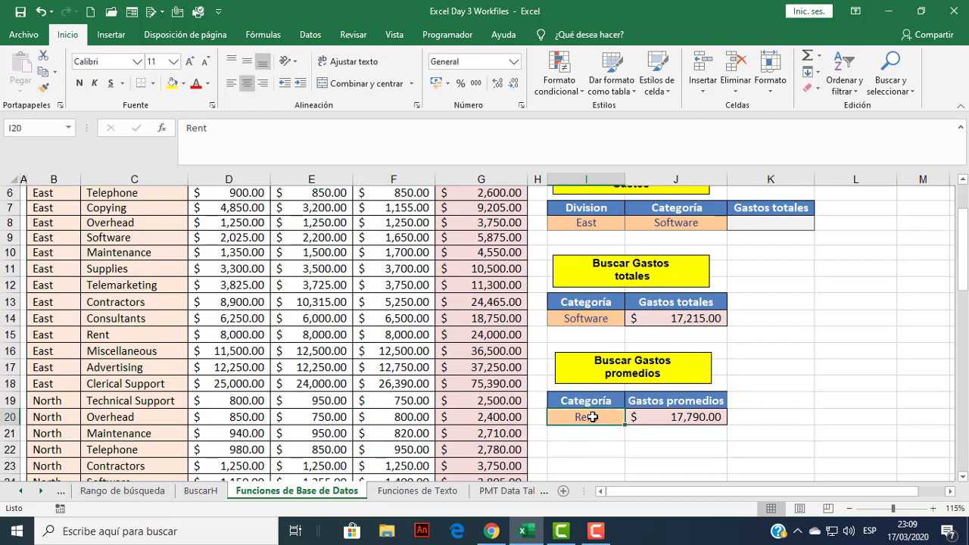
type("Software")
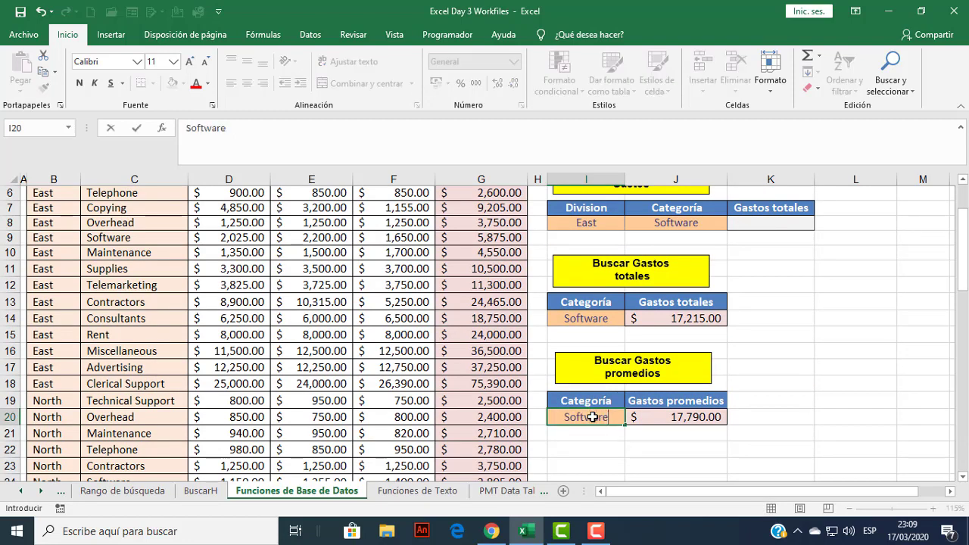
key("Return")
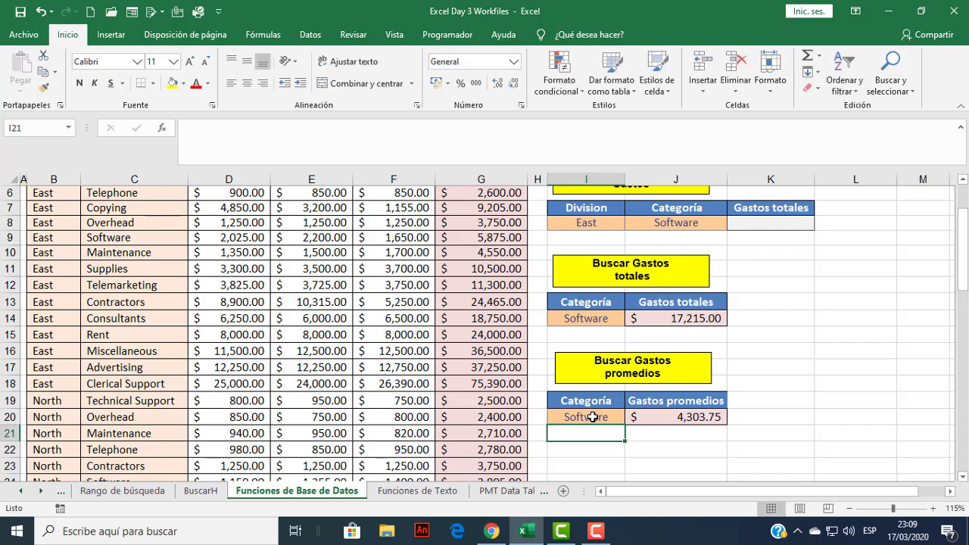
scroll(607, 409, "up", 1)
scroll(607, 409, "down", 1)
left_click(601, 418)
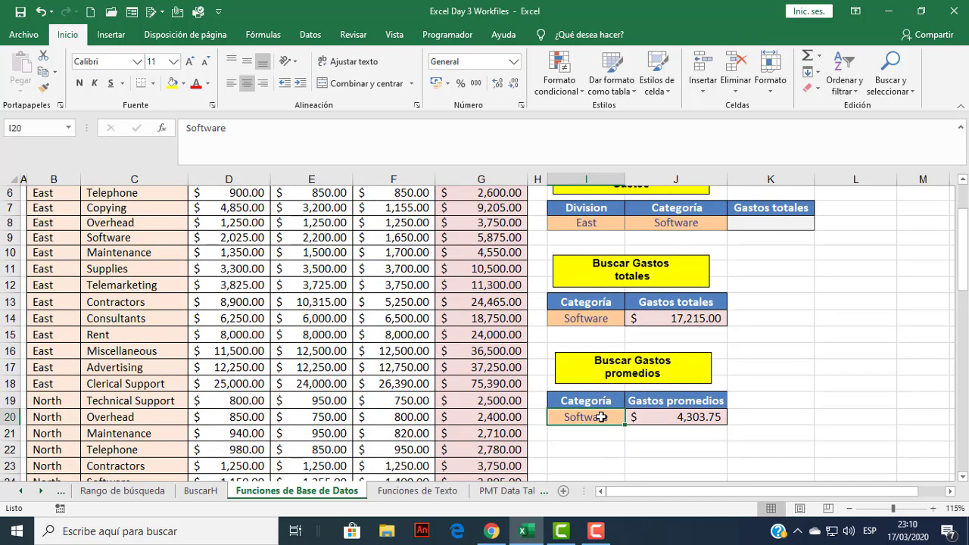
type("Rent")
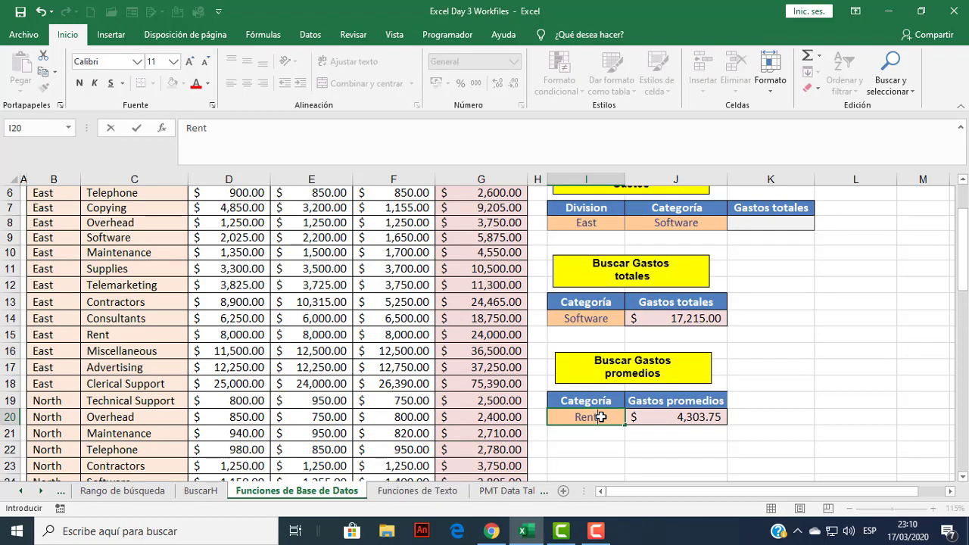
key("Return")
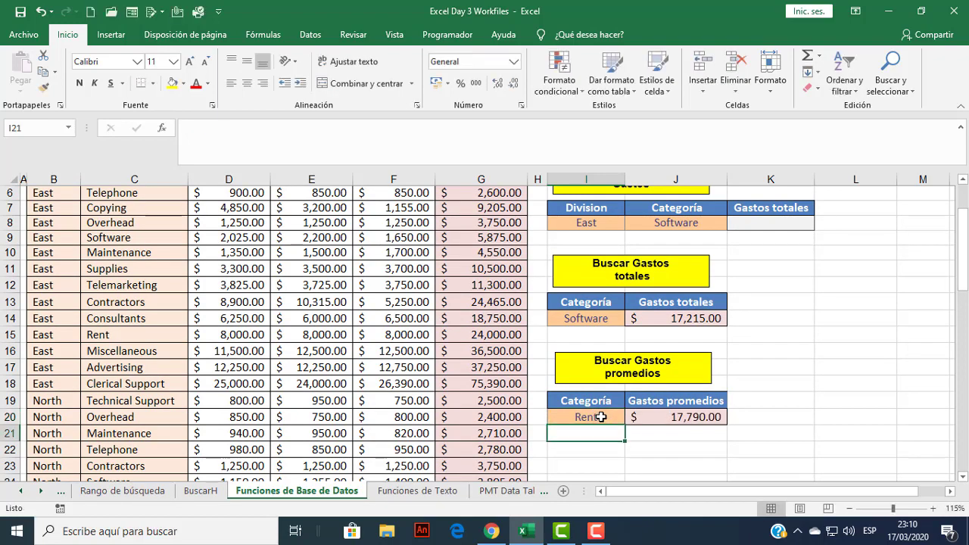
Find the SUMAR.SI.CONJUNTO function and insert it in the Gastos totales cell K8 of the Buscar Gastos box.
scroll(601, 418, "up", 1)
scroll(627, 406, "down", 1)
scroll(635, 389, "up", 1)
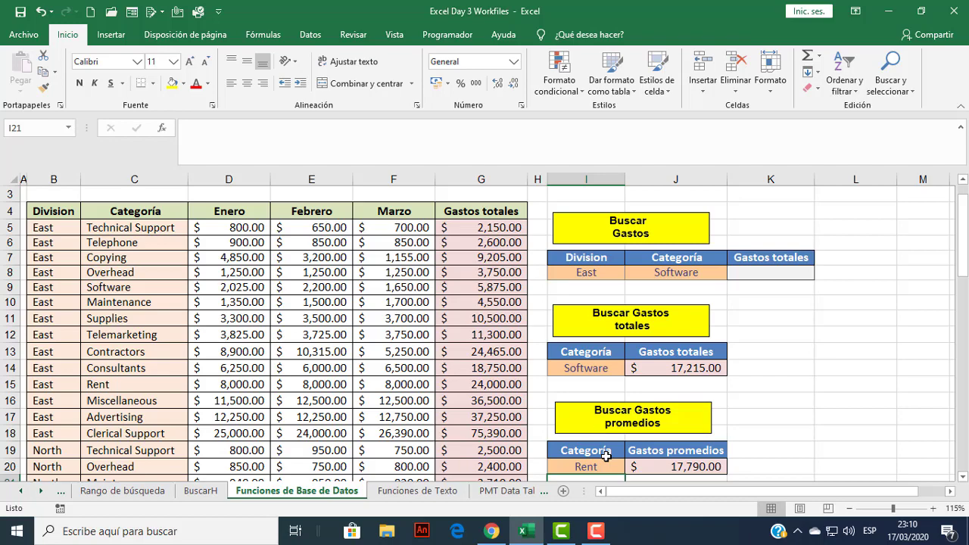
scroll(638, 399, "up", 1)
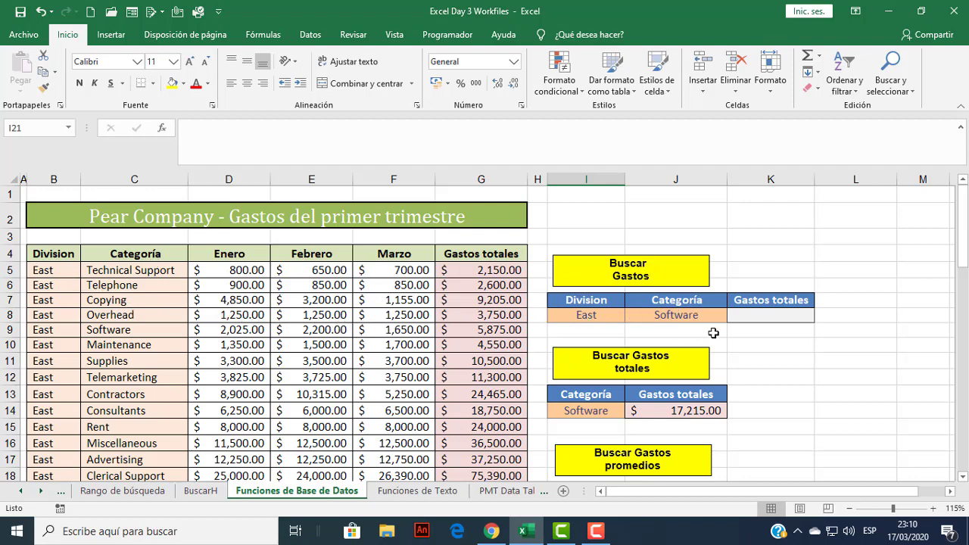
left_click(770, 318)
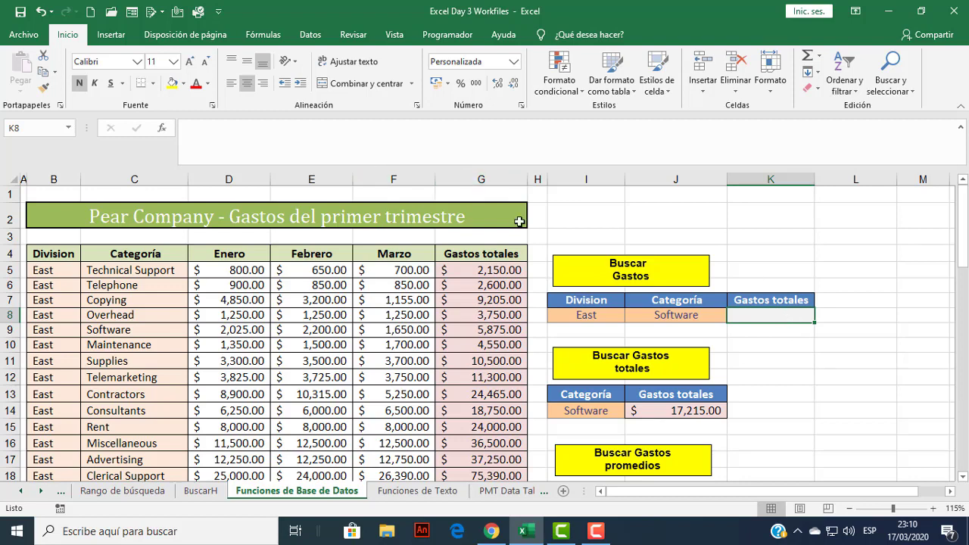
left_click(263, 35)
left_click(23, 85)
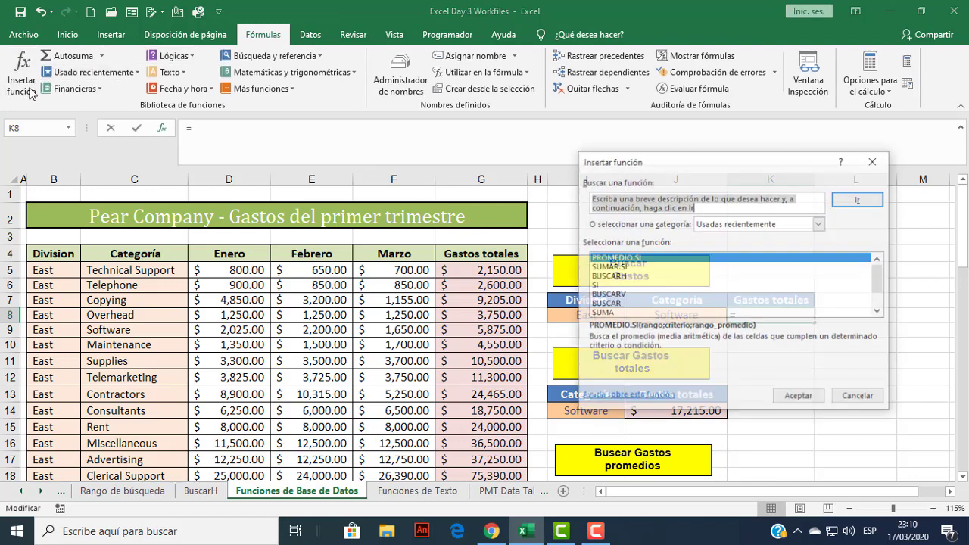
left_click(623, 209)
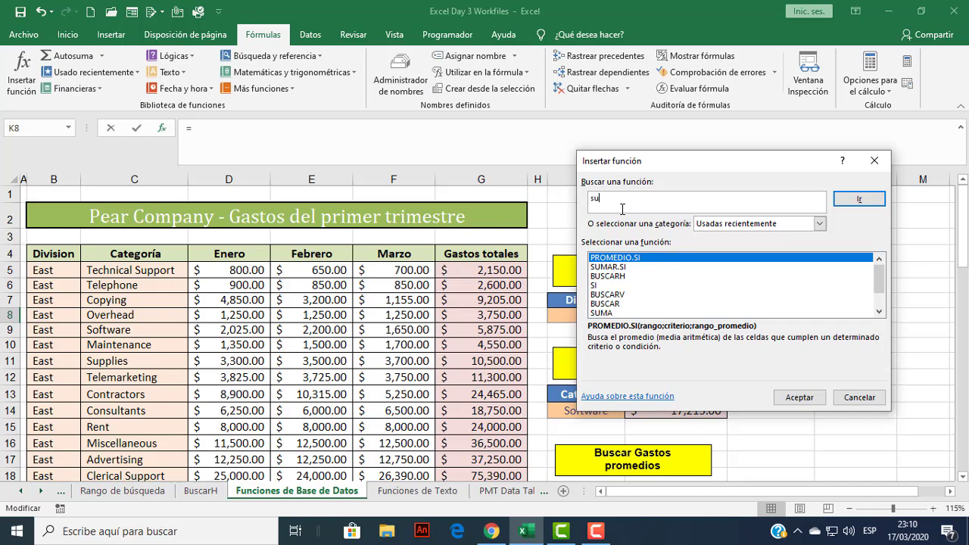
key("BackSpace")
key("BackSpace")
key("BackSpace")
key("BackSpace")
type("TO")
key("Return")
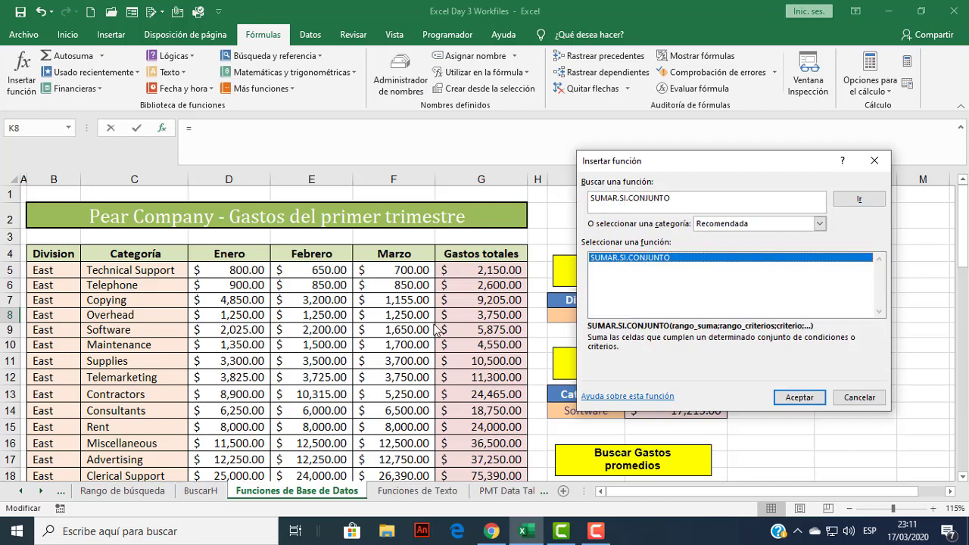
left_click(800, 397)
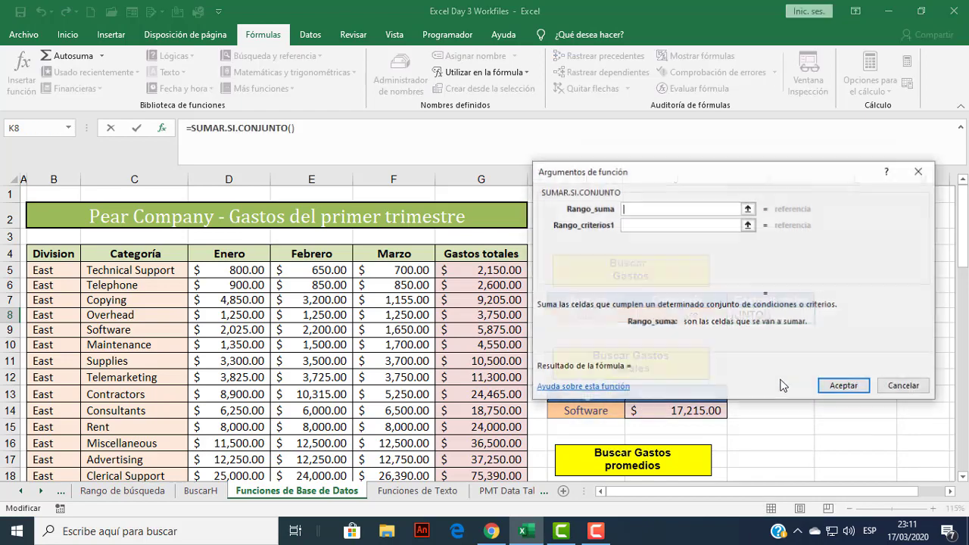
Move the function arguments window off the search box and set Rango_suma to the defined name Gastos_totales.
left_click_drag(701, 177, 696, 352)
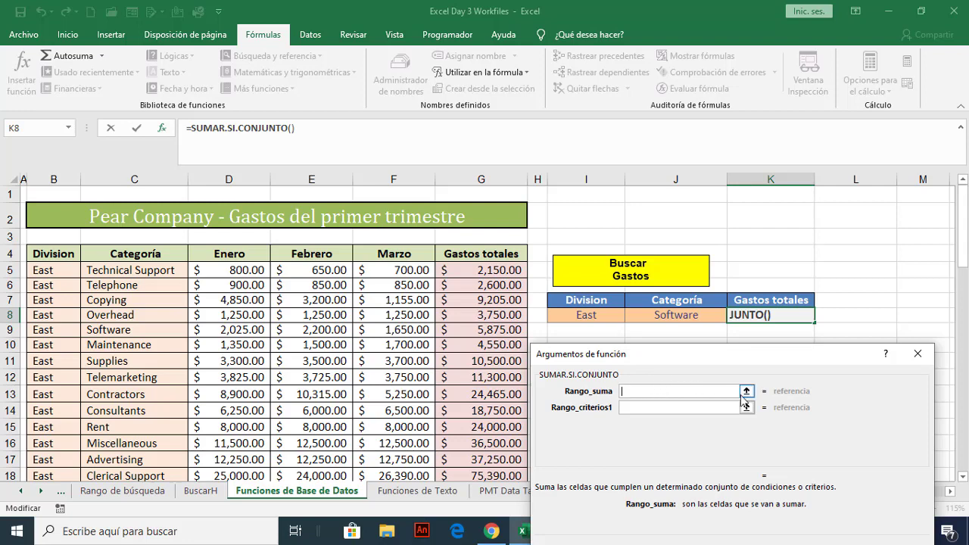
left_click(524, 75)
left_click(493, 158)
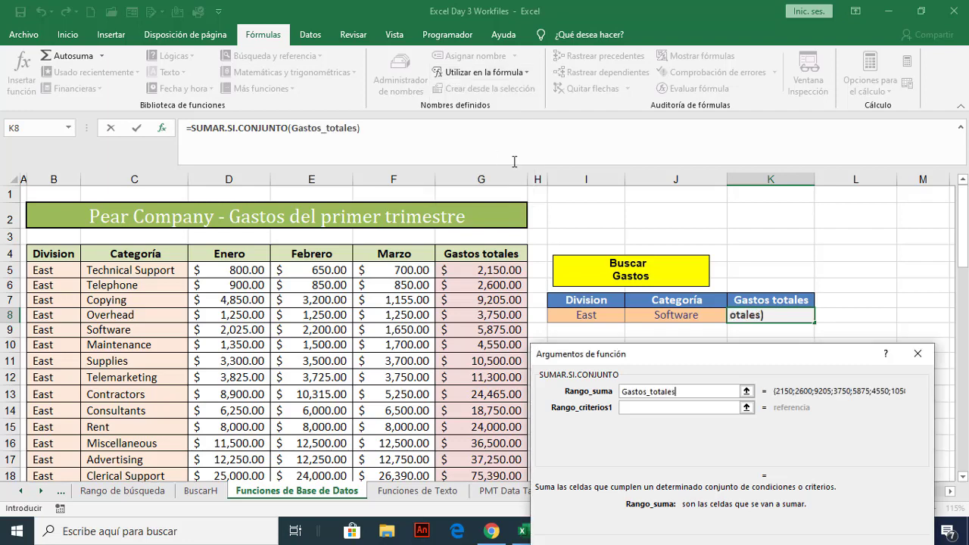
Set Rango_criterios1 to the defined name Division and Criterio1 to the absolute reference $I$8.
left_click(640, 407)
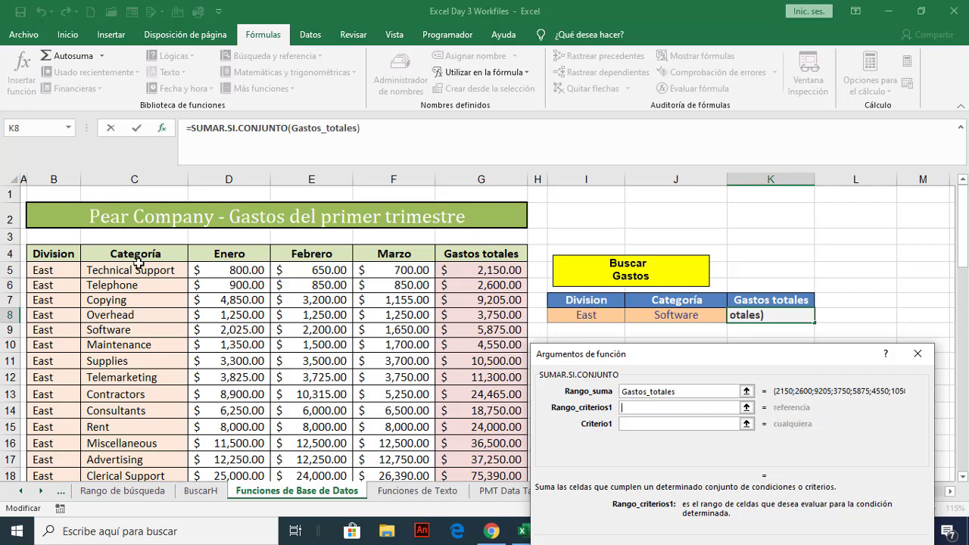
left_click(525, 73)
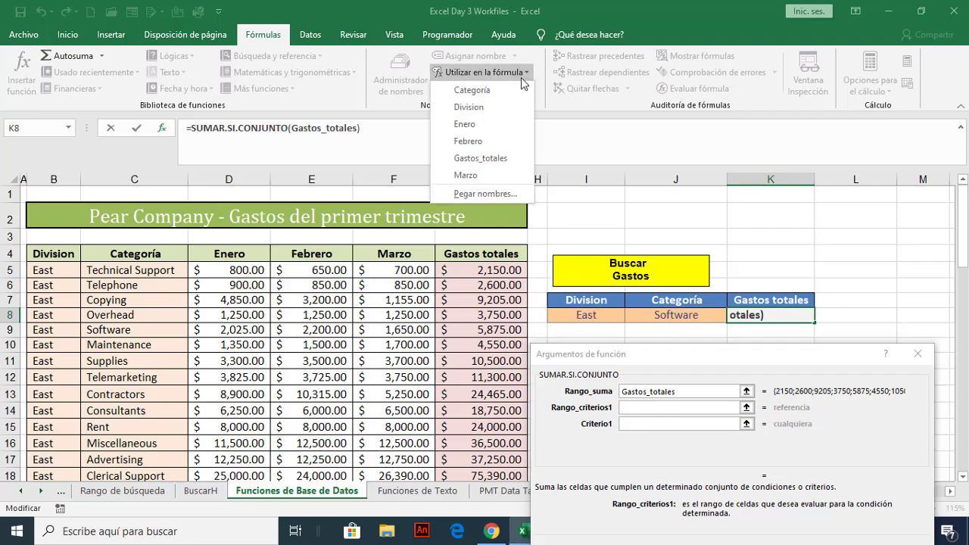
left_click(508, 110)
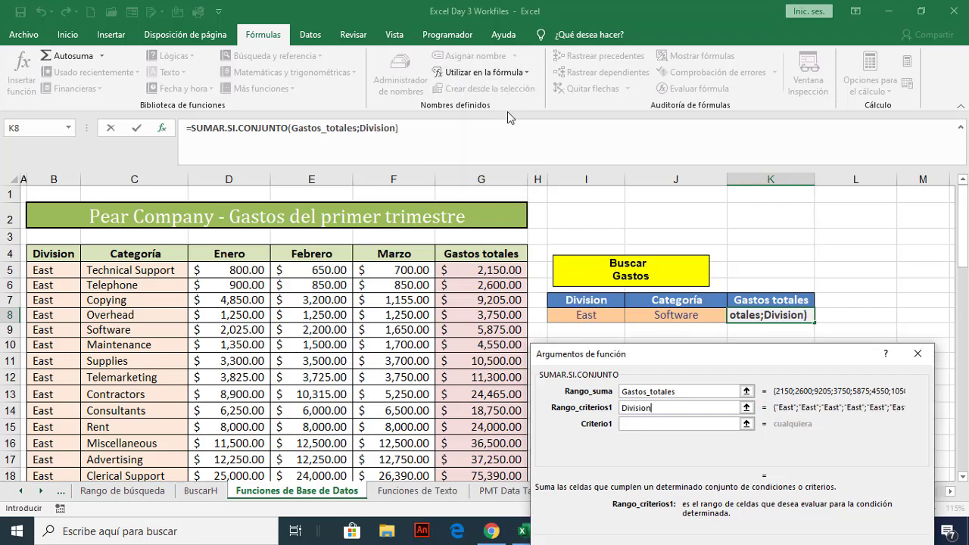
left_click(653, 424)
left_click(590, 318)
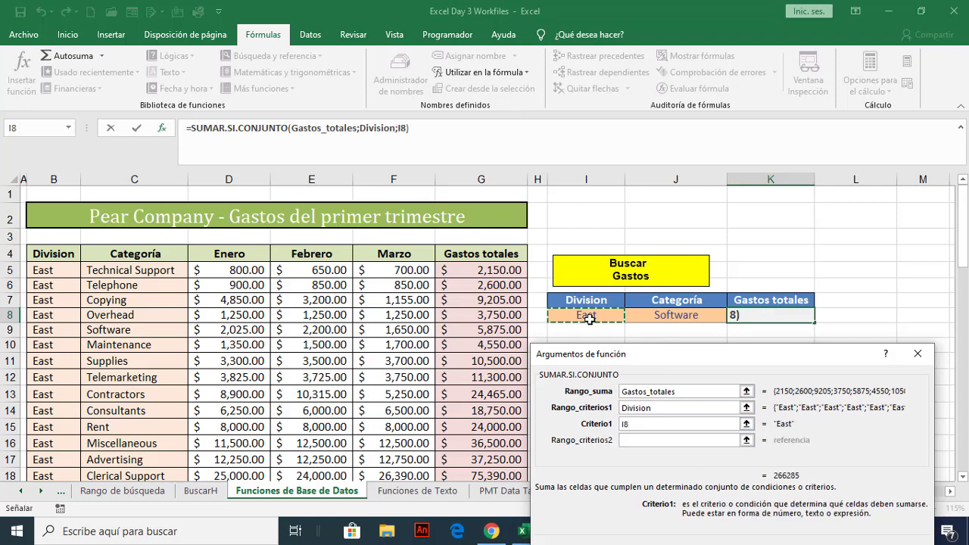
key("F4")
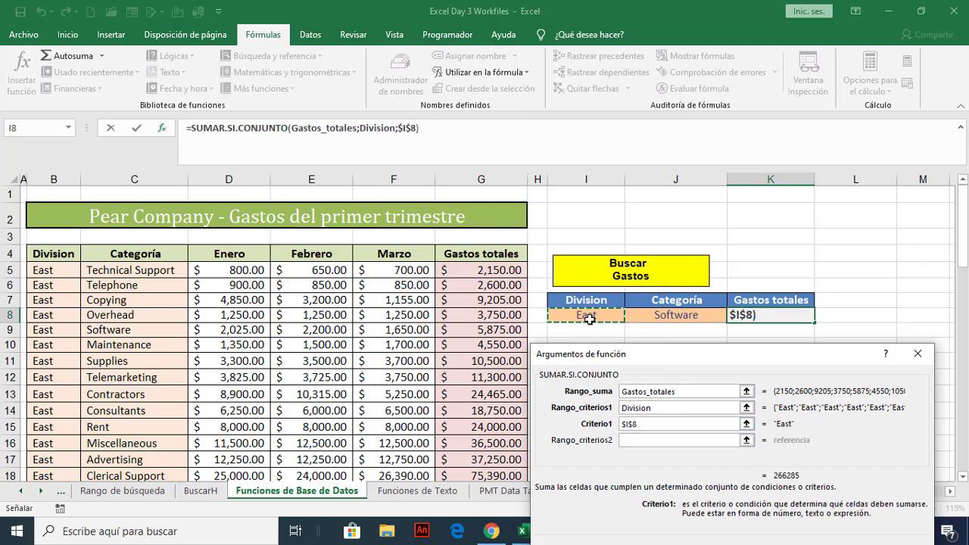
Set Rango_criterios2 to the defined name Categoría and Criterio2 to the absolute reference $J$8.
left_click(656, 441)
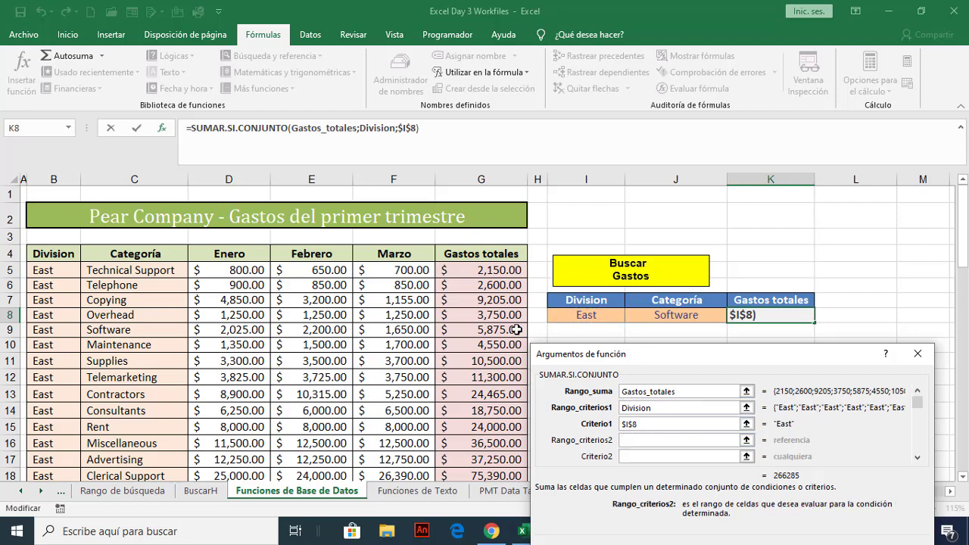
left_click(479, 71)
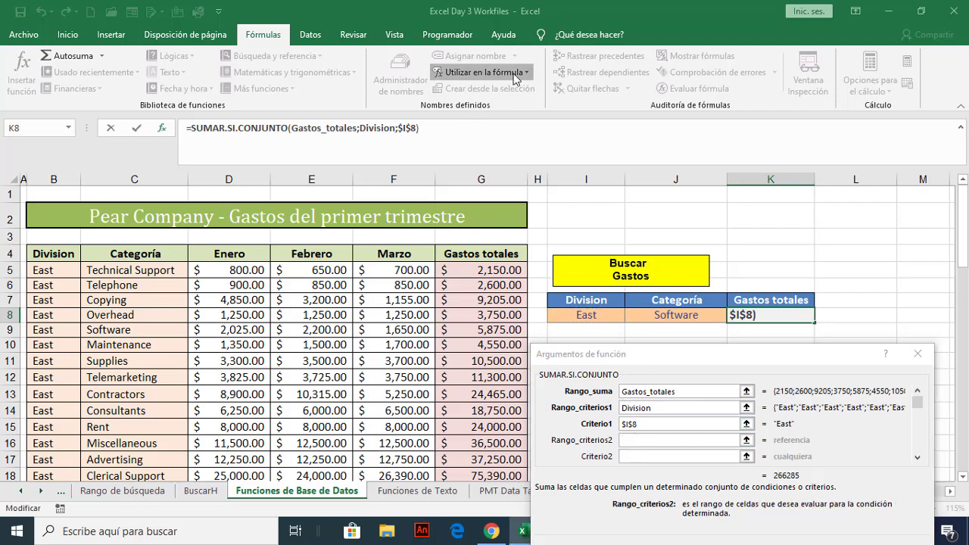
left_click(500, 93)
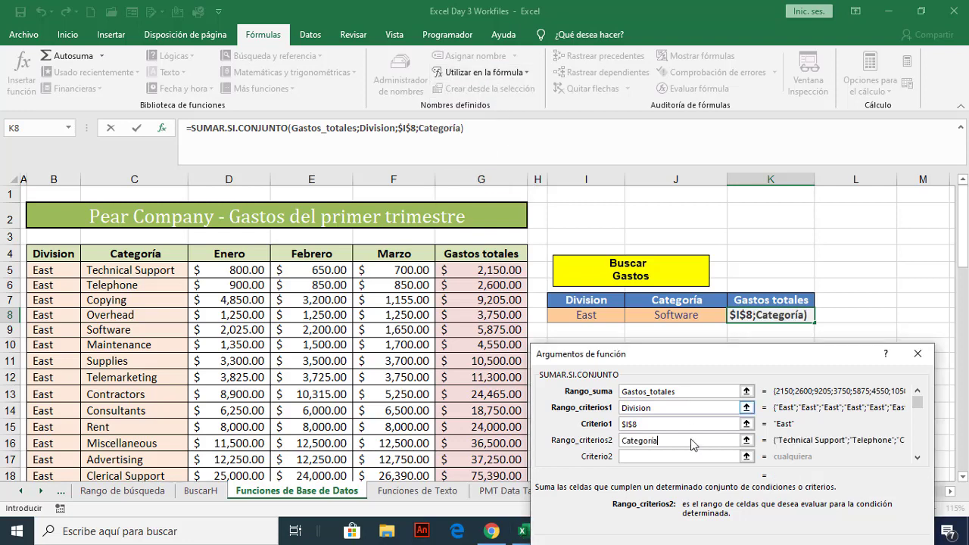
left_click(648, 457)
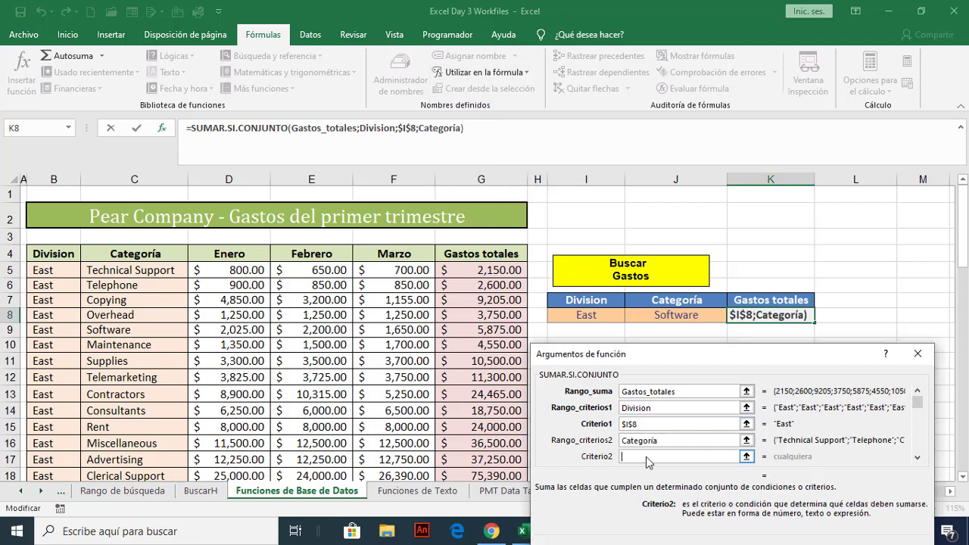
left_click(671, 316)
key("F4")
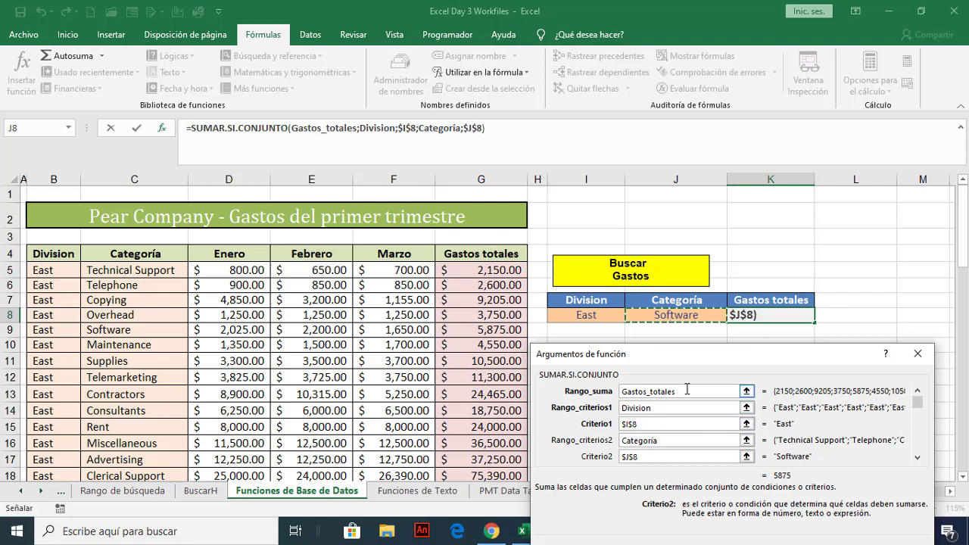
Accept the completed SUMAR.SI.CONJUNTO formula and reselect K8 to review it.
key("Tab")
key("Tab")
key("Tab")
key("Tab")
key("shift+Tab")
key("shift+Tab")
key("Tab")
key("Tab")
left_click_drag(757, 359, 747, 256)
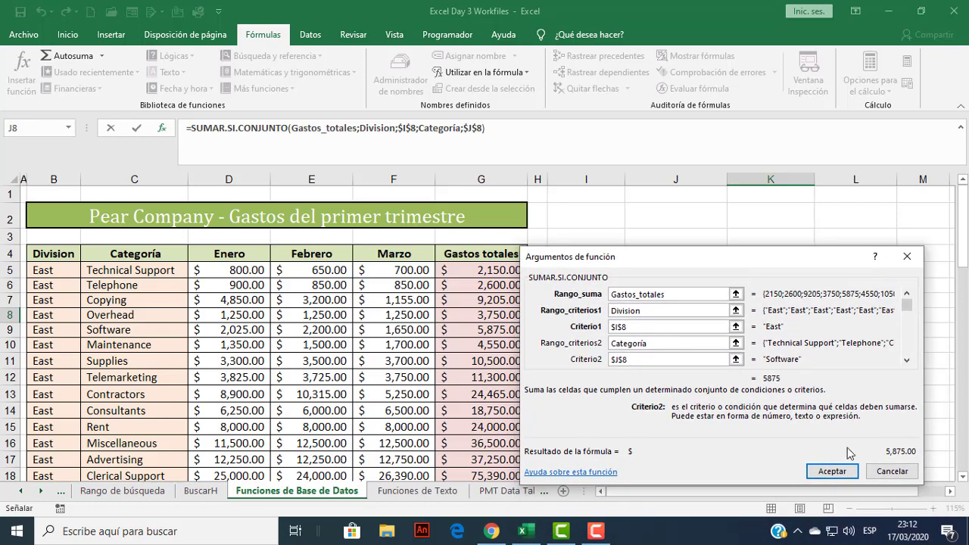
left_click(833, 472)
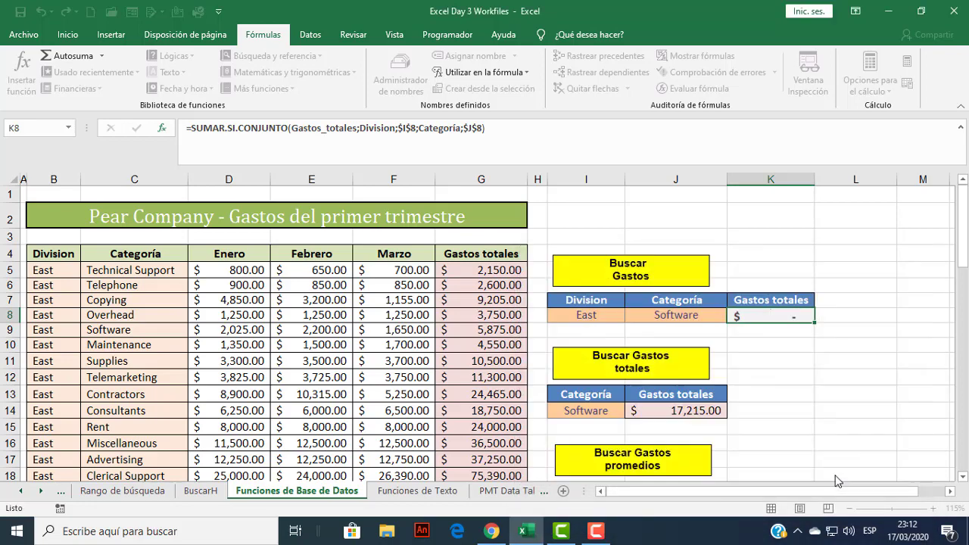
left_click(791, 395)
left_click(788, 318)
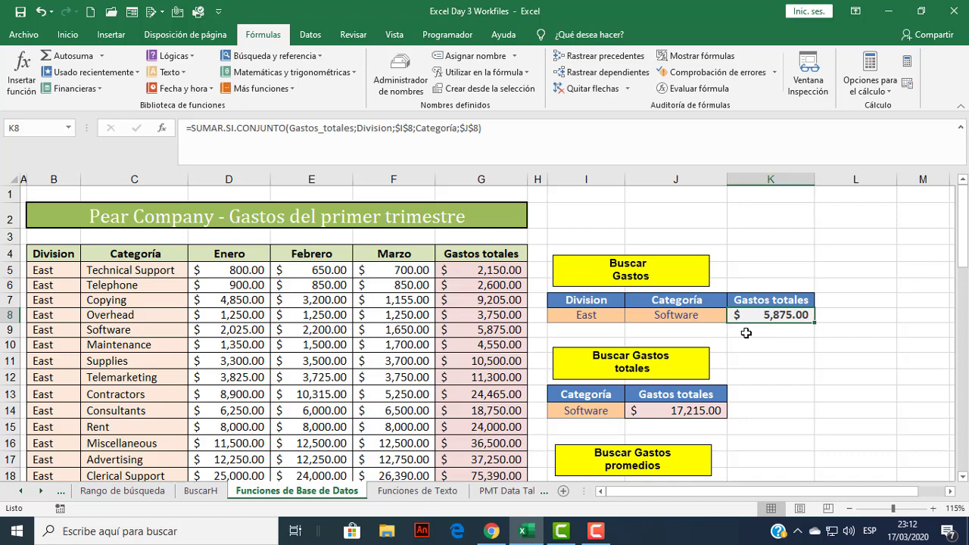
scroll(746, 333, "down", 1)
scroll(746, 333, "up", 1)
scroll(743, 327, "down", 1)
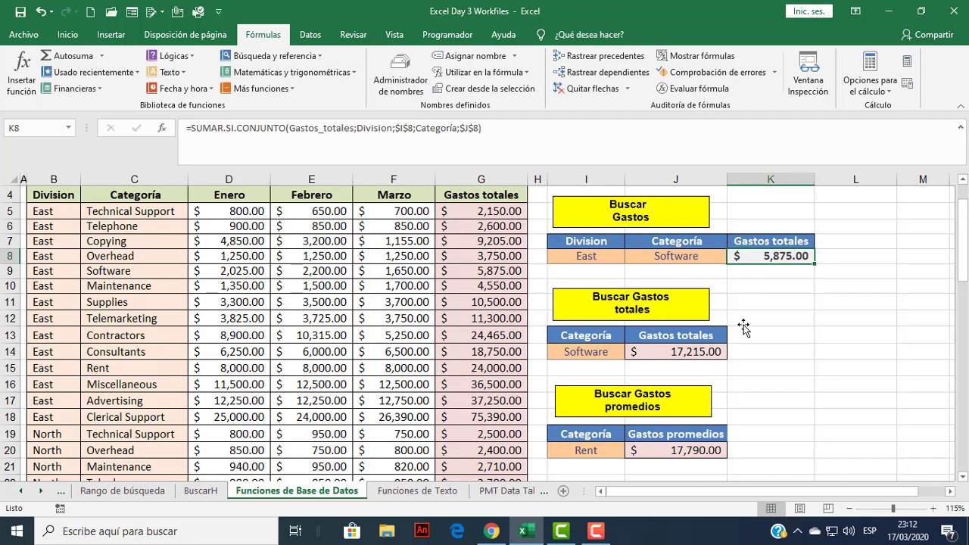
scroll(744, 325, "up", 1)
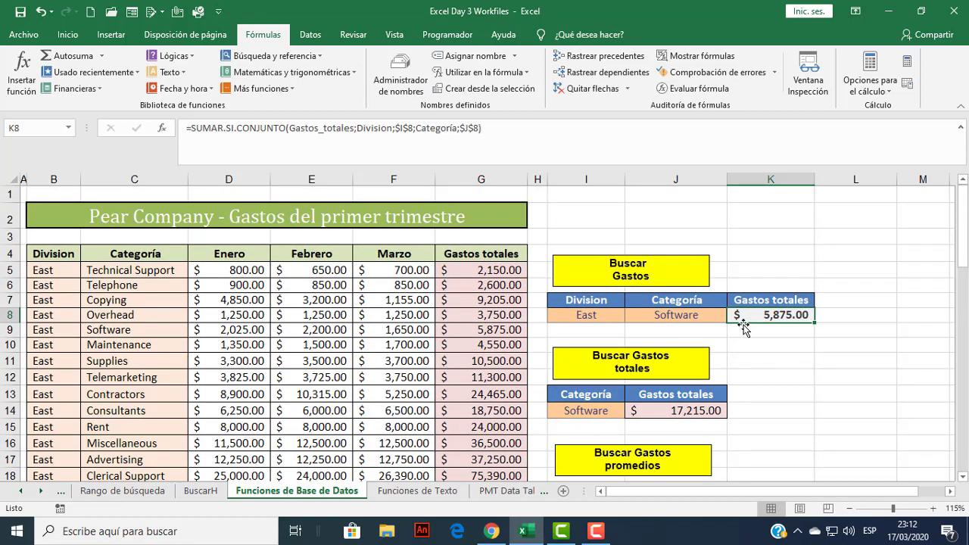